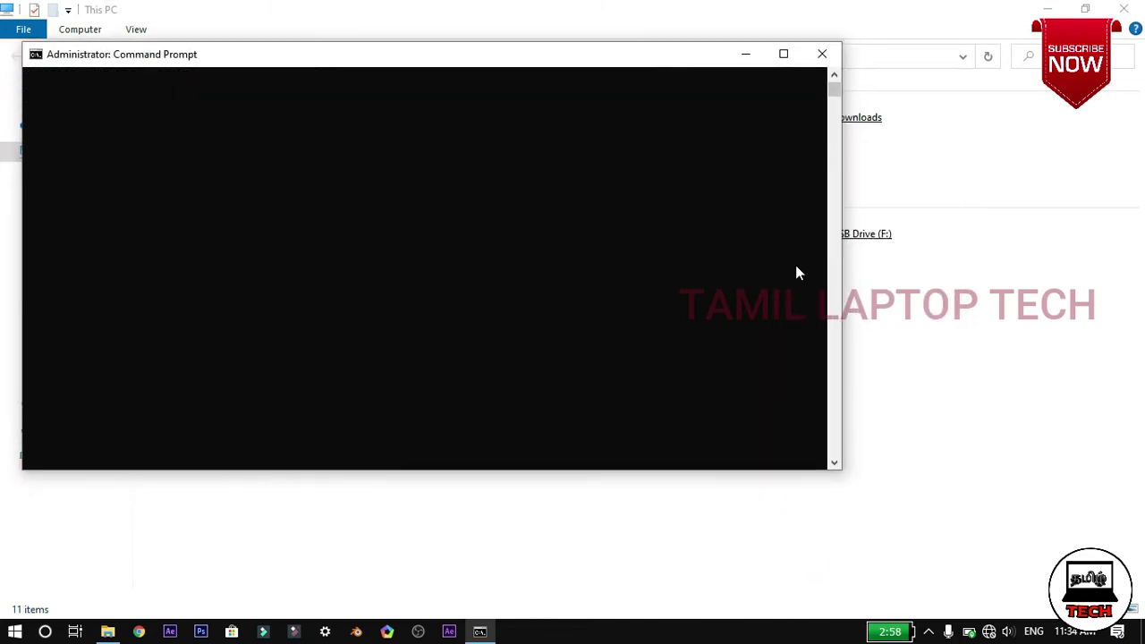
Narrow the Command Prompt window and start the diskpart utility in it.
drag(841, 277, 714, 287)
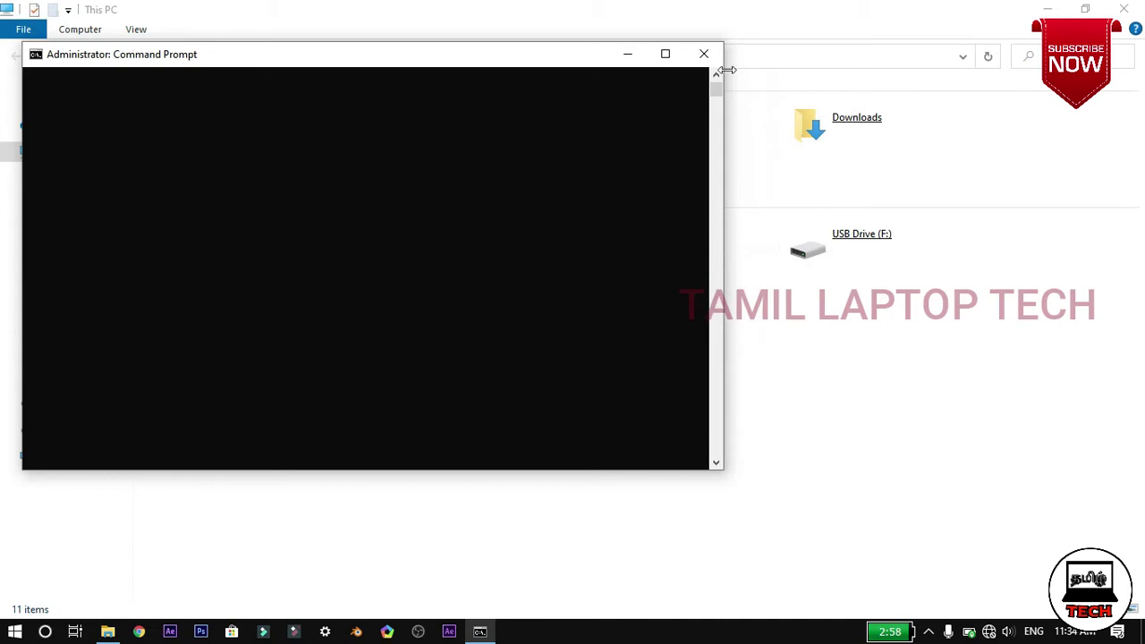
drag(716, 90, 716, 85)
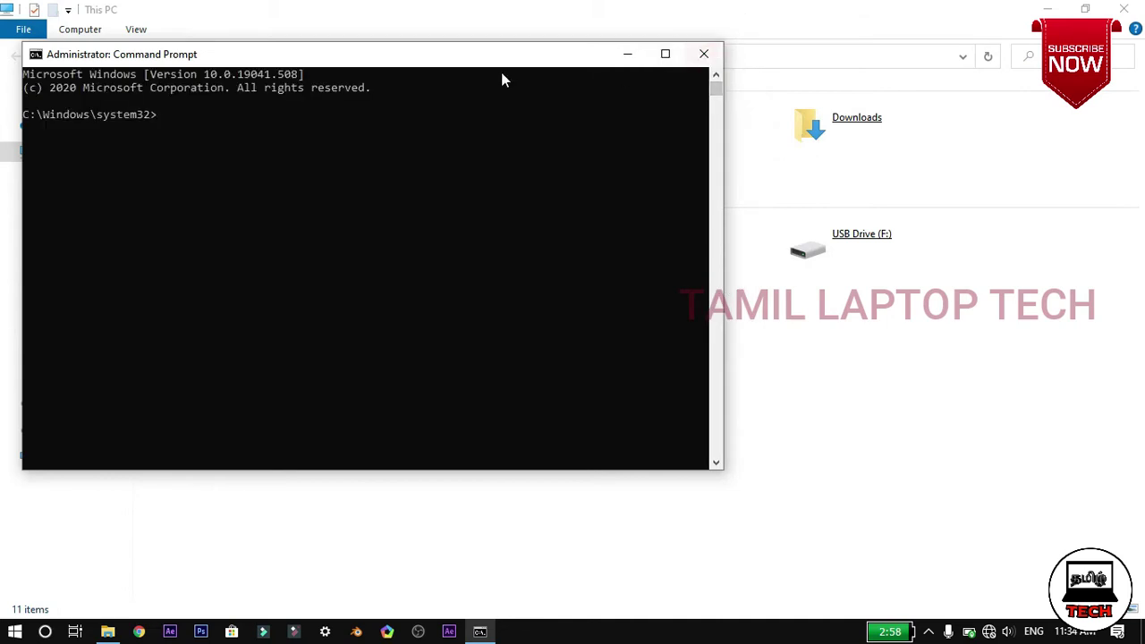
text(disk)
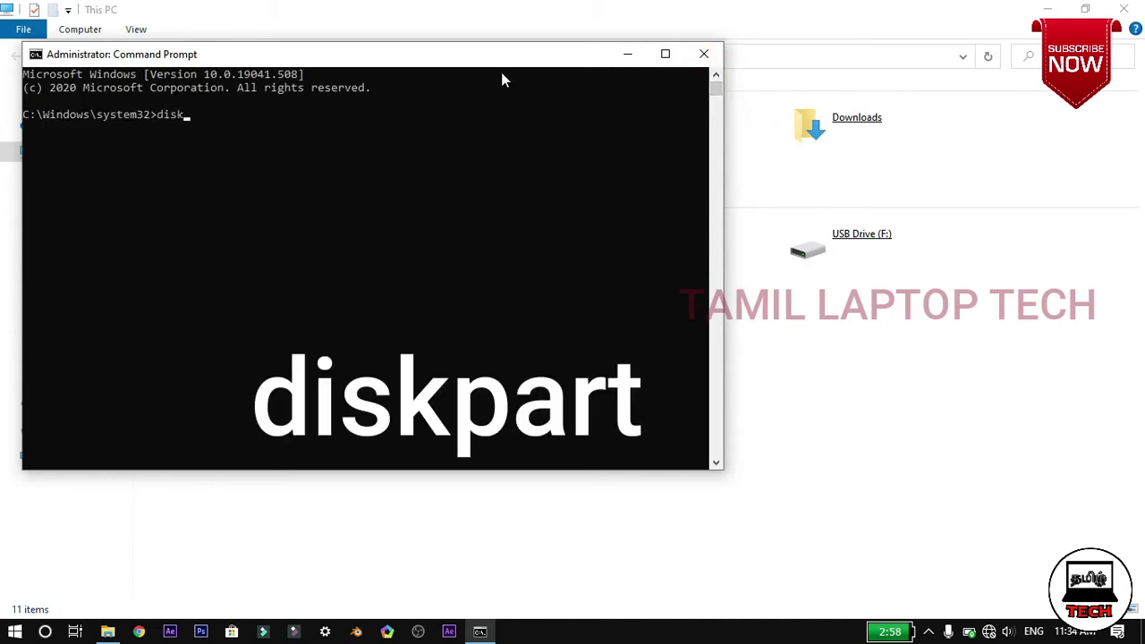
text(part)
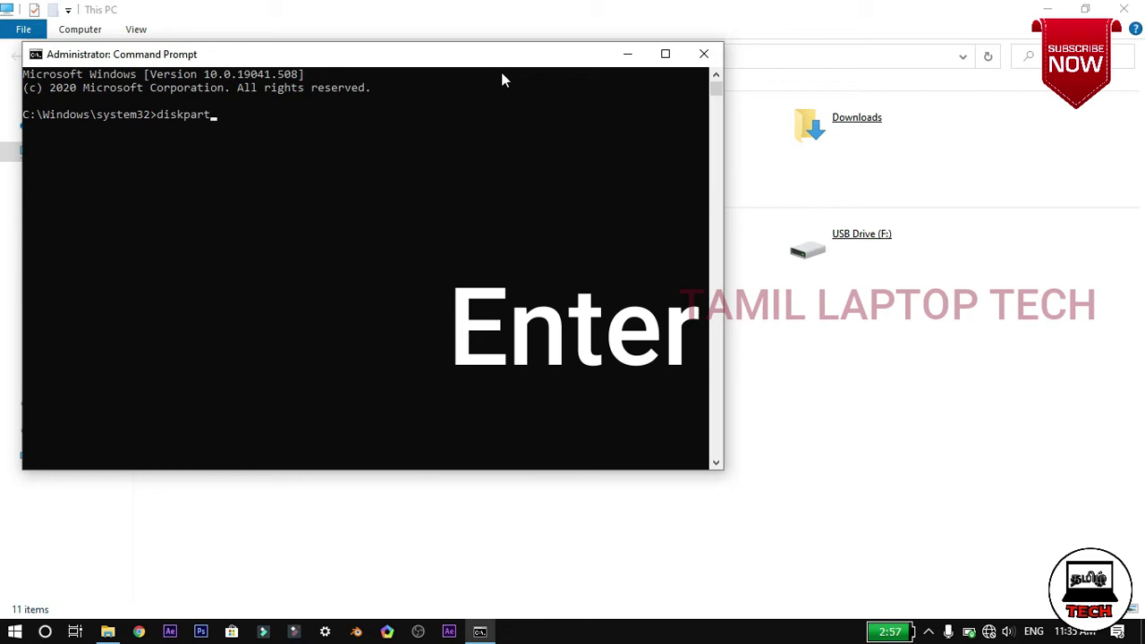
key(Return)
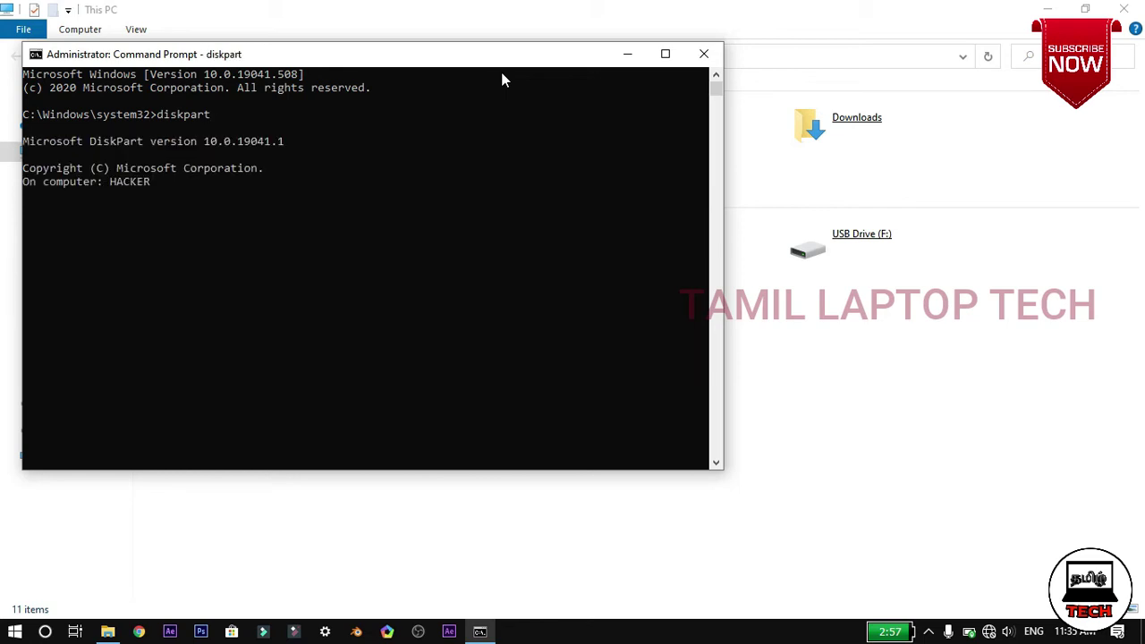
List the disks connected to the computer with the DiskPart command "list disk".
text(list disk)
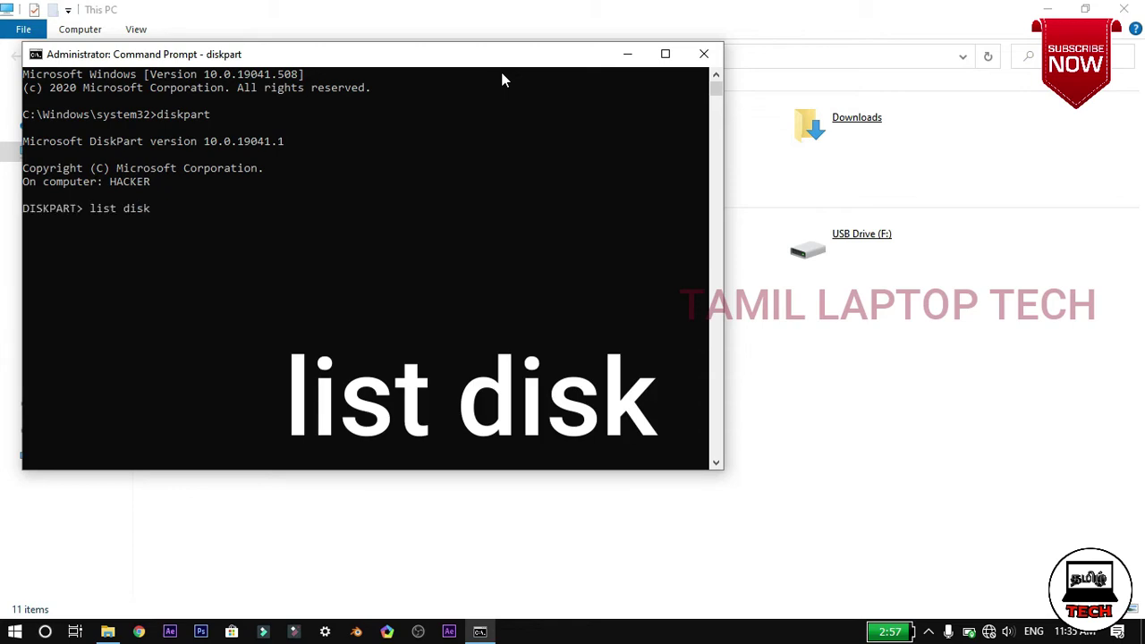
key(BackSpace)
text(k)
key(Return)
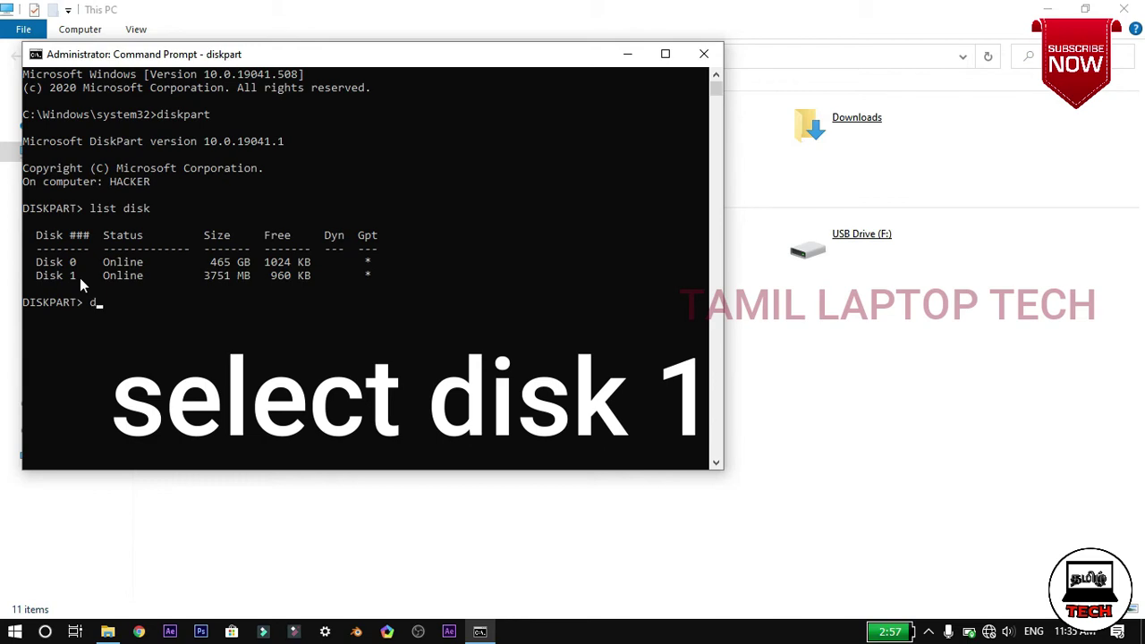
Try to target the USB disk with "disk 1" and erase it with the "clean" command.
text(disk 1)
key(Return)
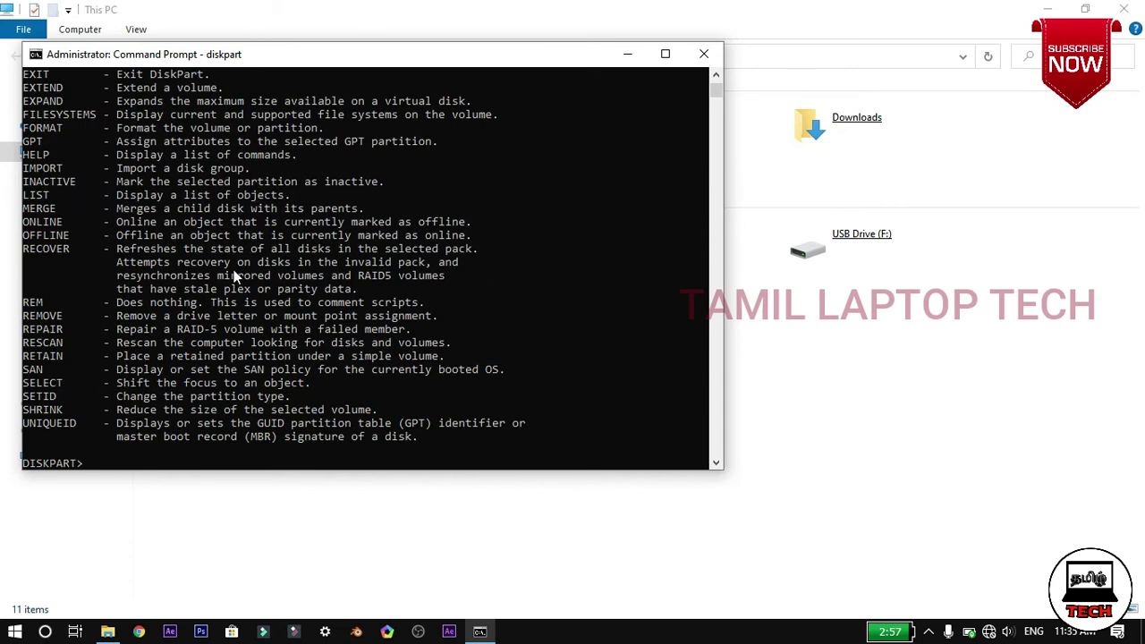
text(clean)
key(Return)
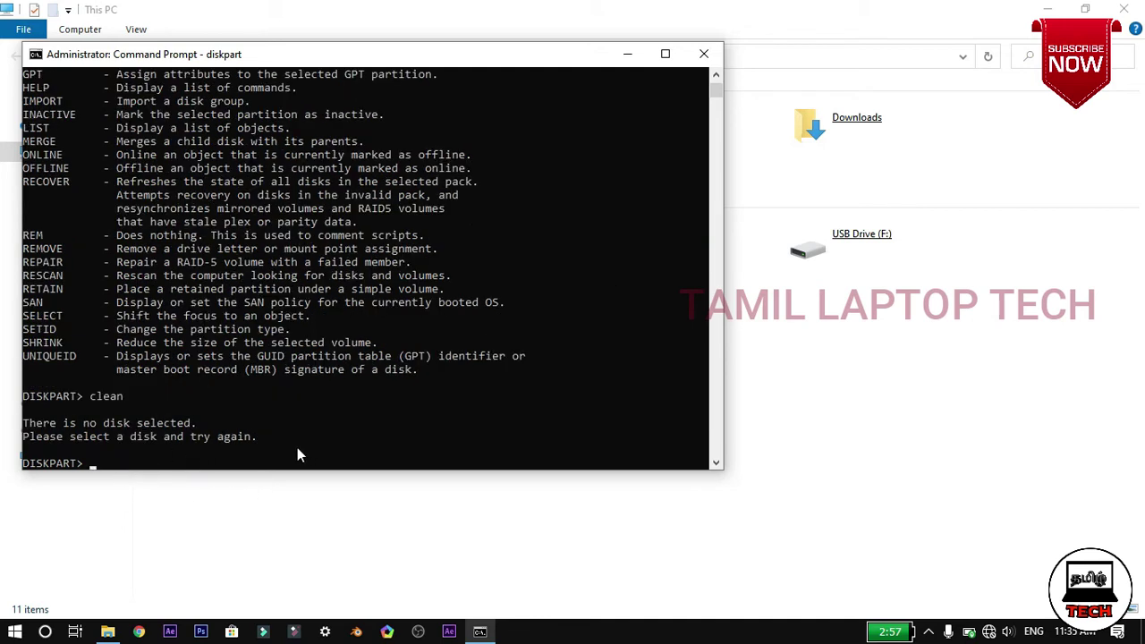
Exit DiskPart and close the Command Prompt session with the "exit" command.
text(exit)
key(Return)
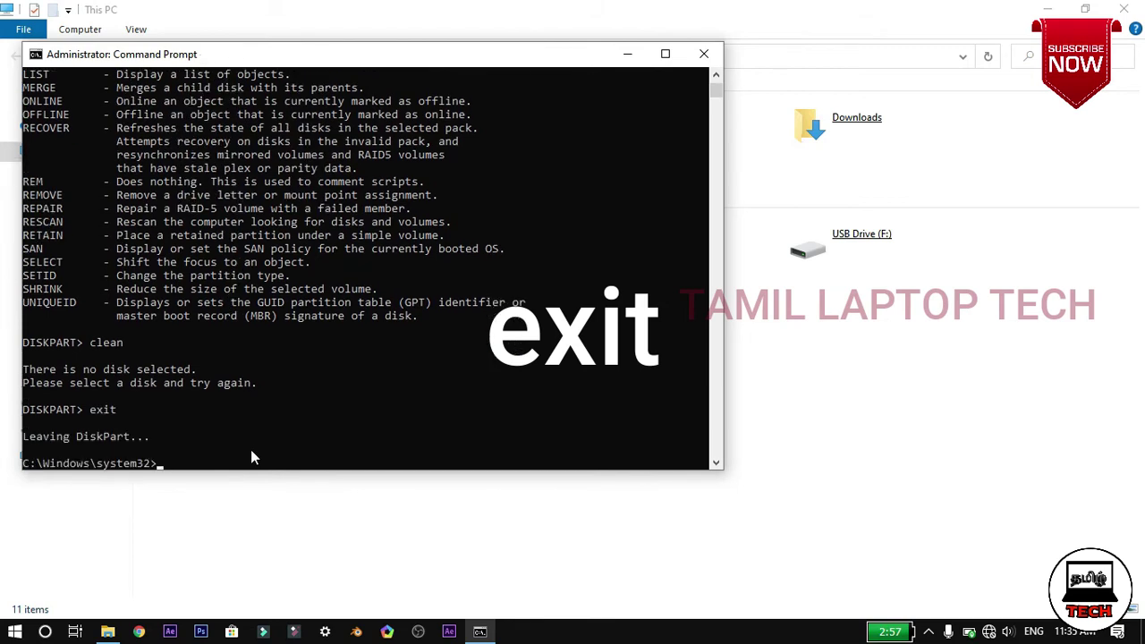
text(exit)
key(Return)
Open the format settings for USB Drive (E:) and set its file system to NTFS.
click(637, 259)
right_click(635, 257)
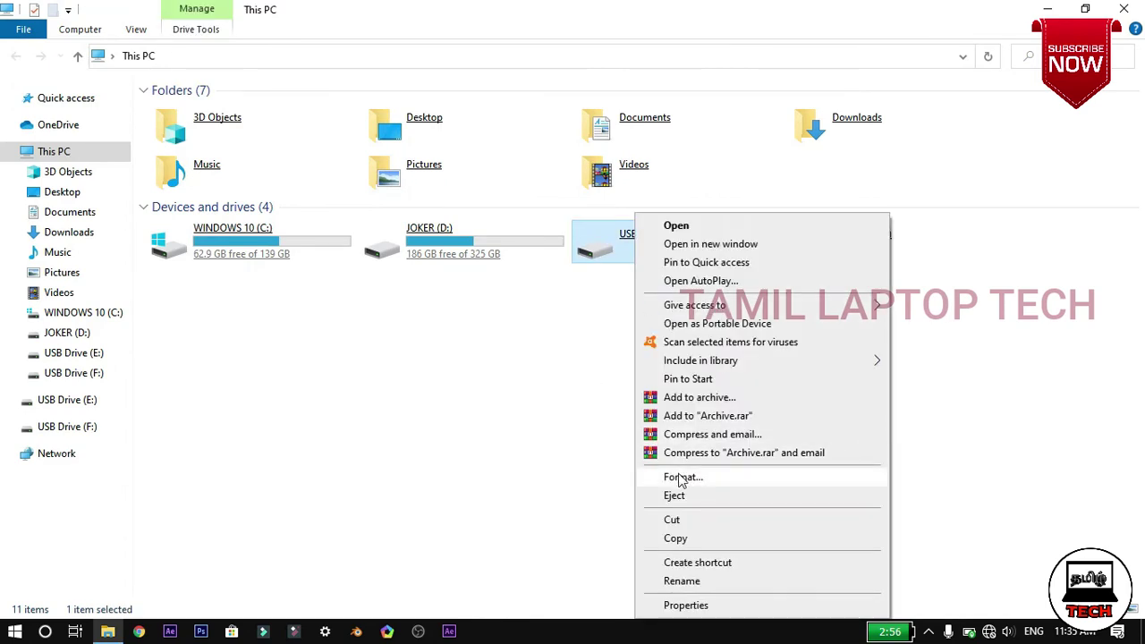
click(681, 479)
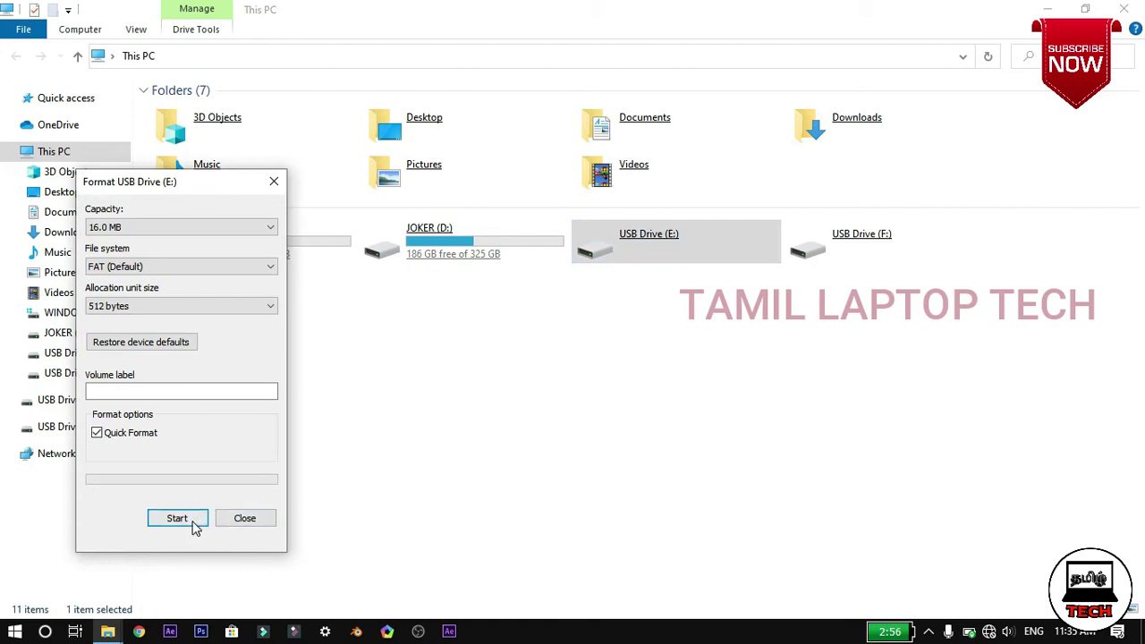
click(164, 226)
click(172, 268)
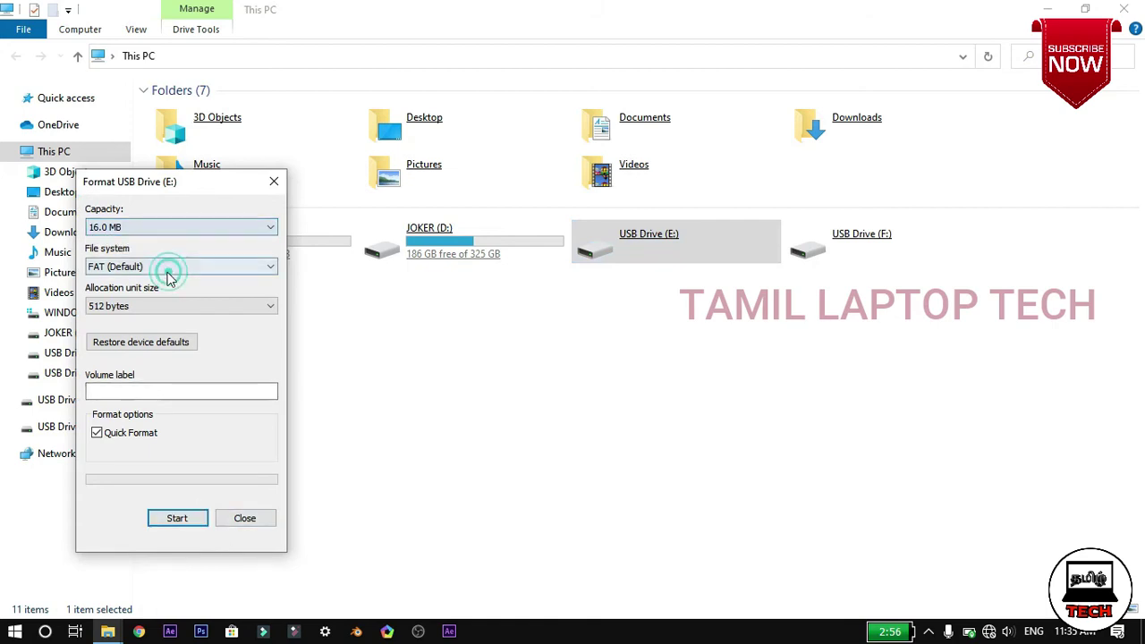
click(168, 267)
click(165, 283)
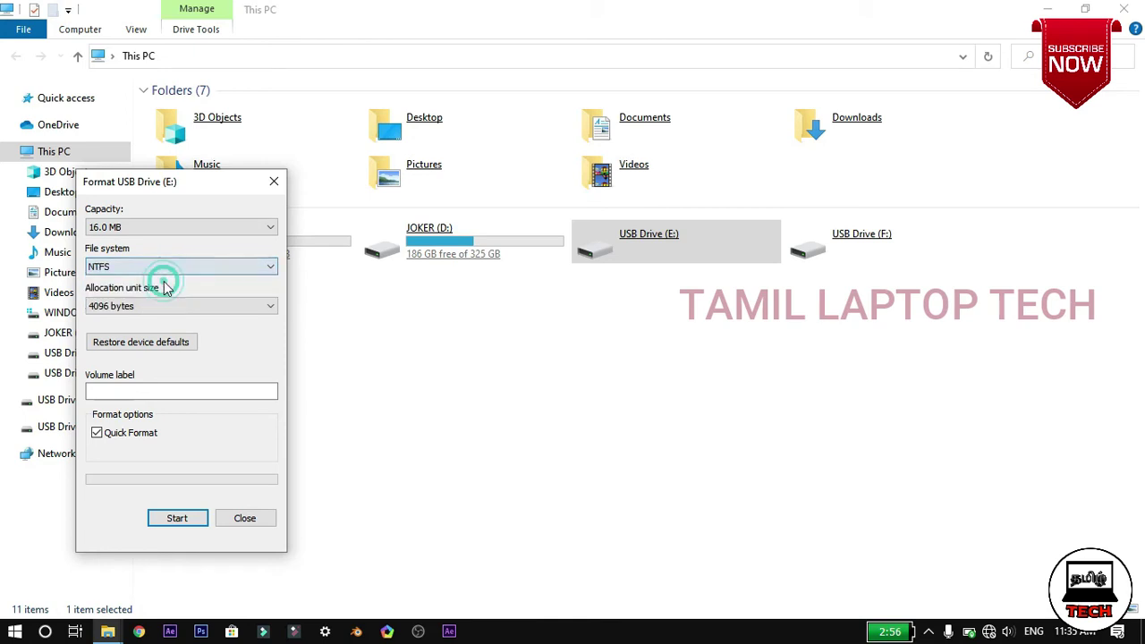
Quick-format USB Drive (E:), check inside the drive and return to This PC.
click(188, 519)
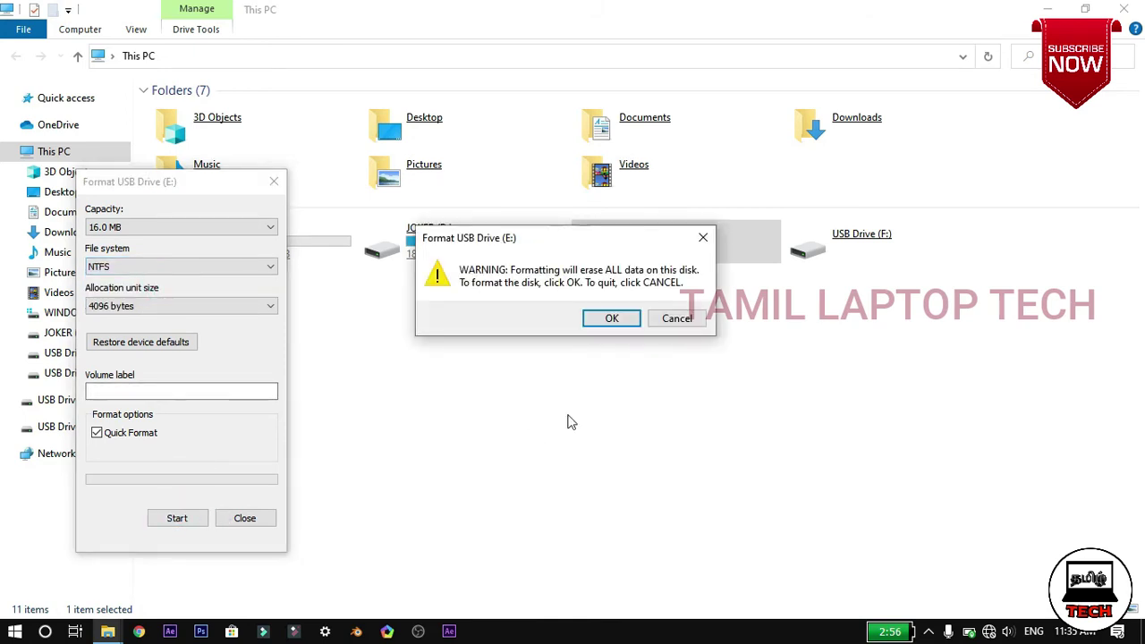
click(614, 322)
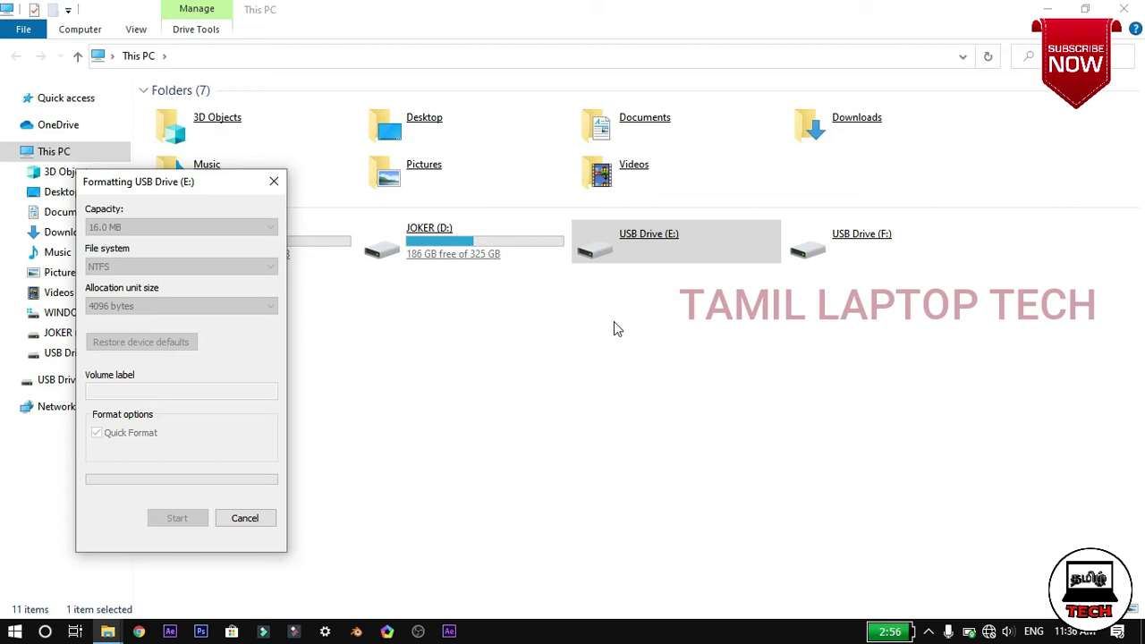
click(684, 315)
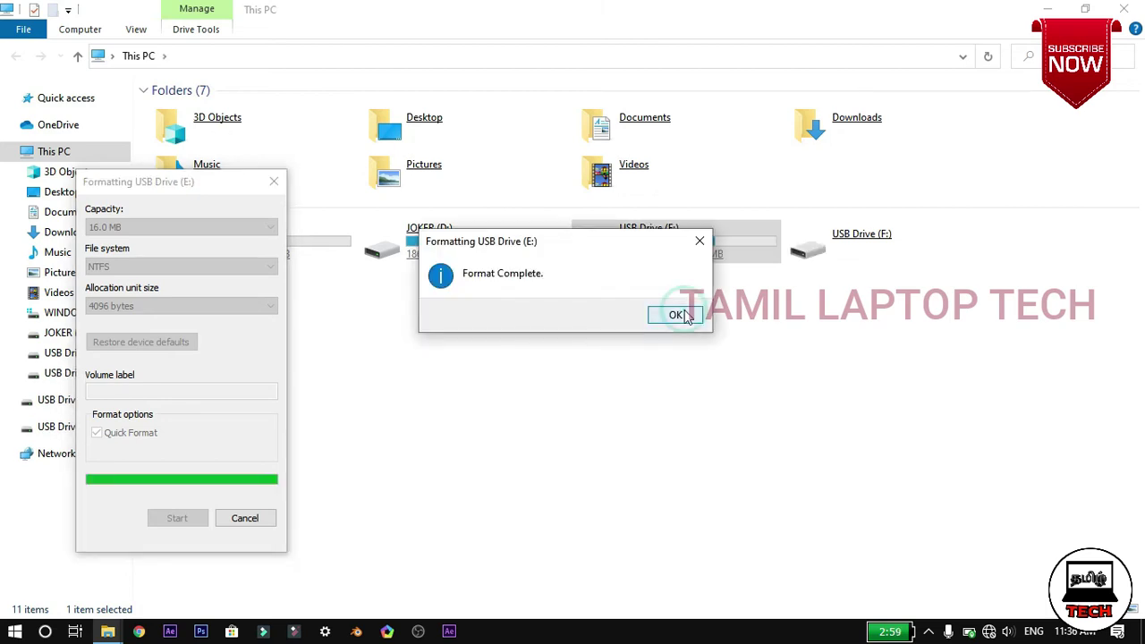
click(245, 518)
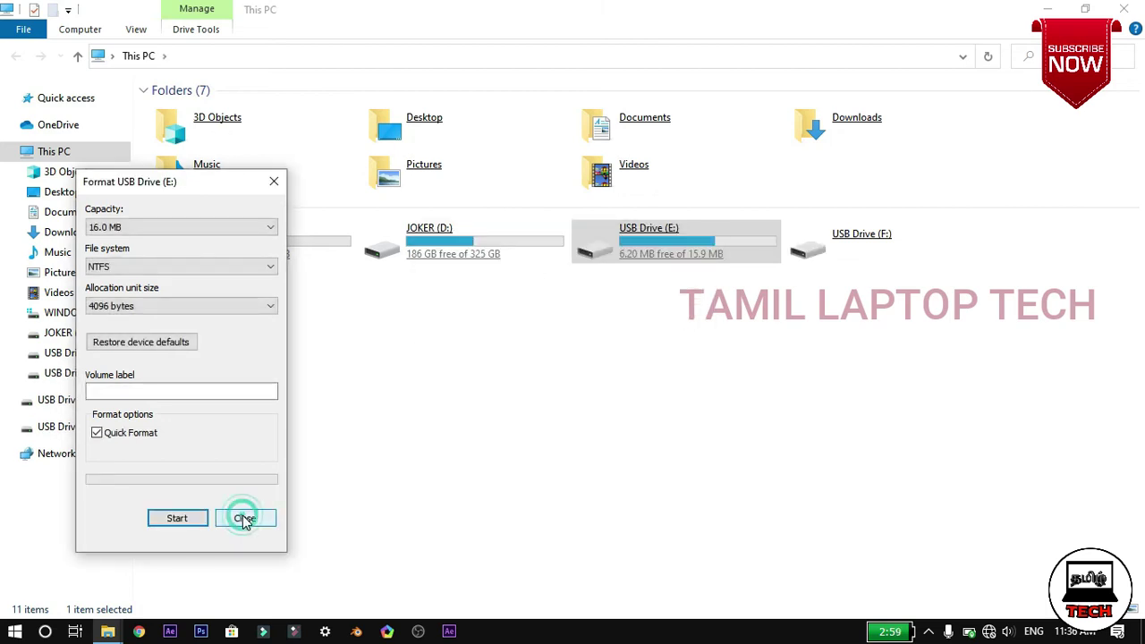
double_click(695, 250)
click(143, 56)
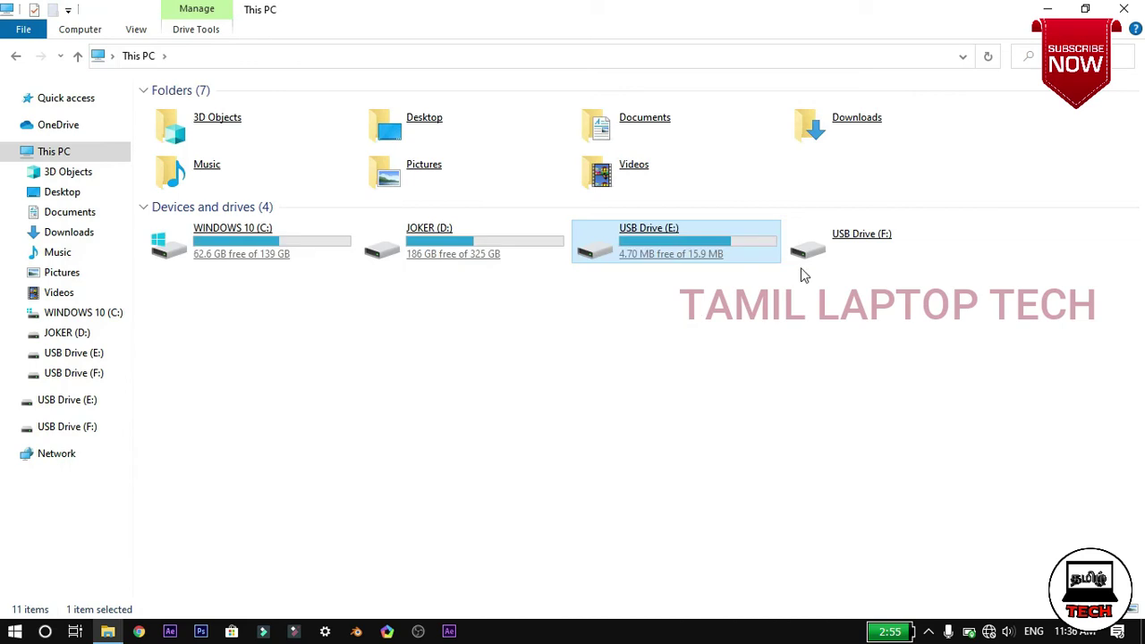
Quick-format USB Drive (F:) with the NTFS file system and close the format dialog.
right_click(849, 250)
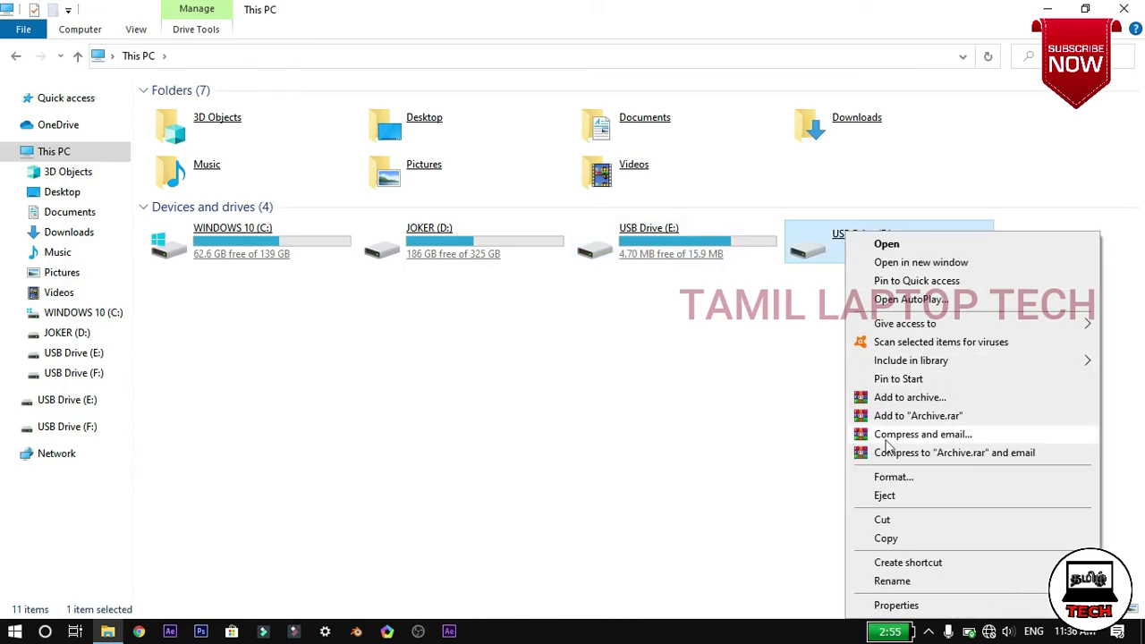
click(891, 479)
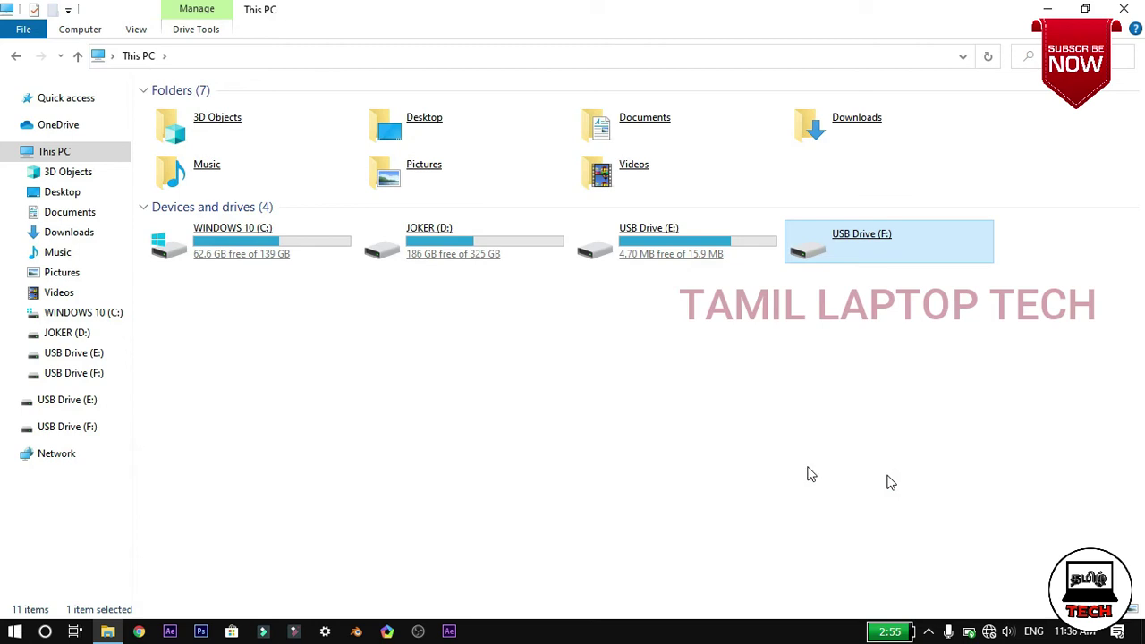
click(270, 269)
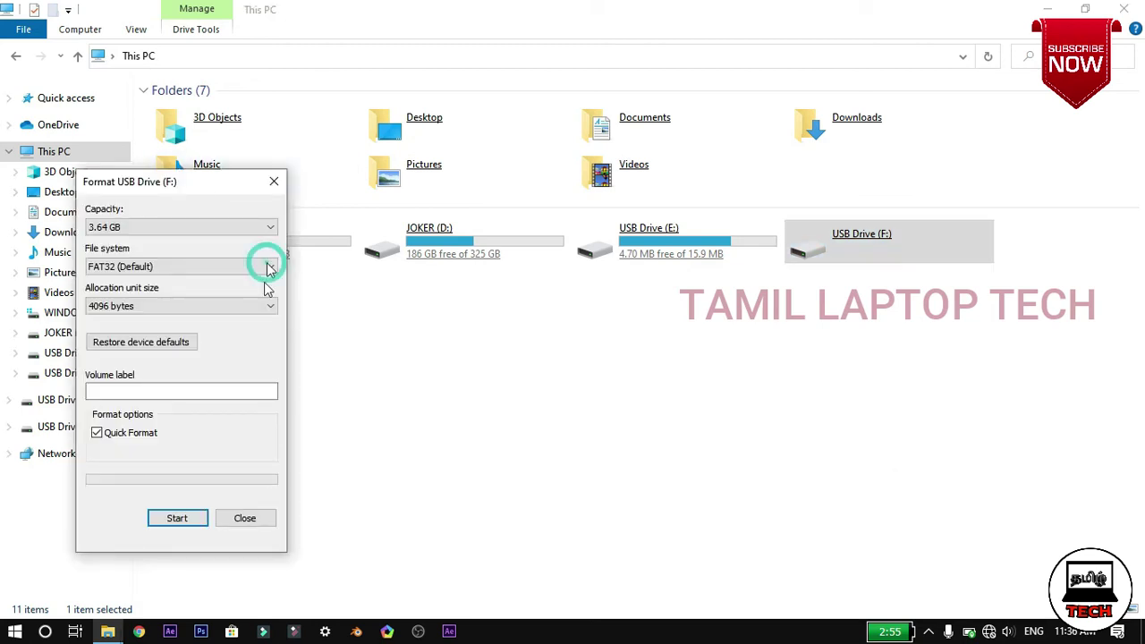
click(184, 523)
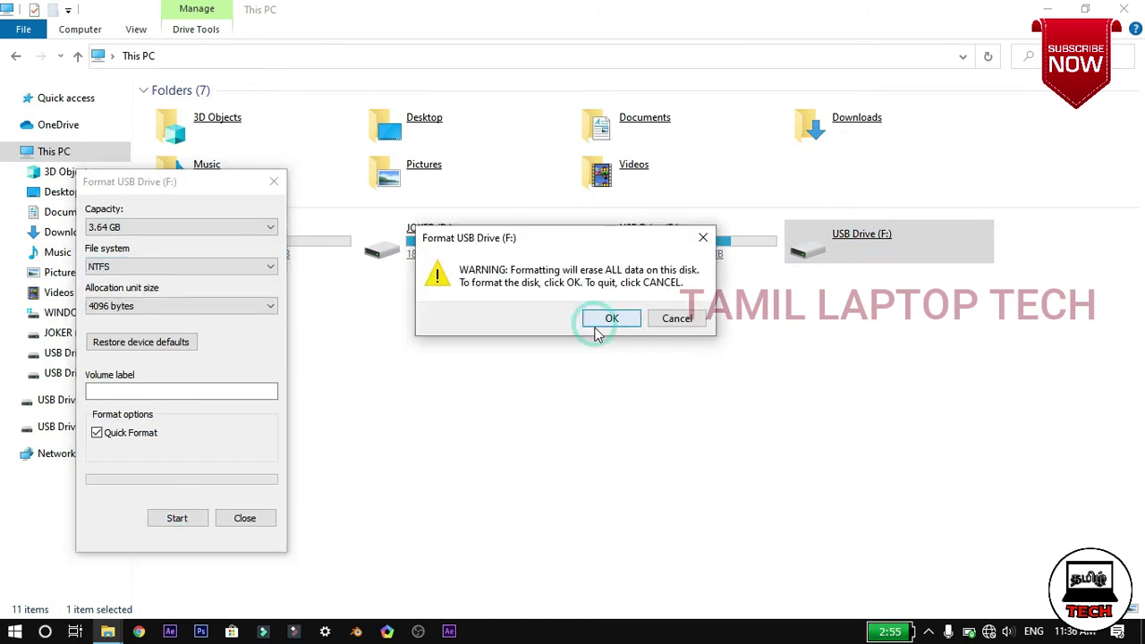
click(597, 328)
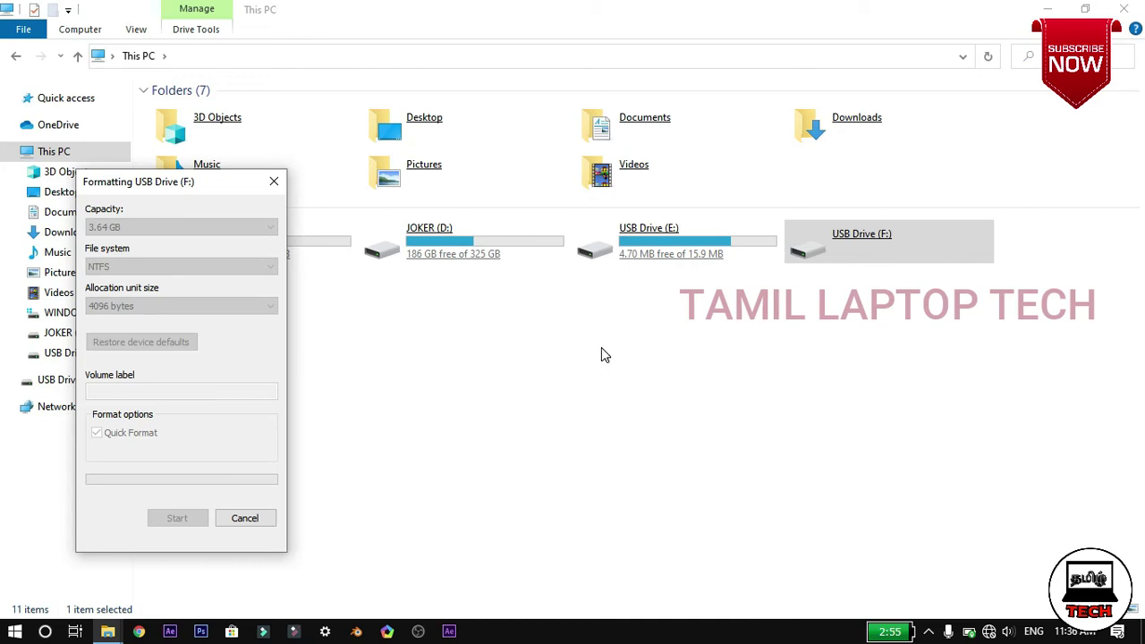
click(671, 318)
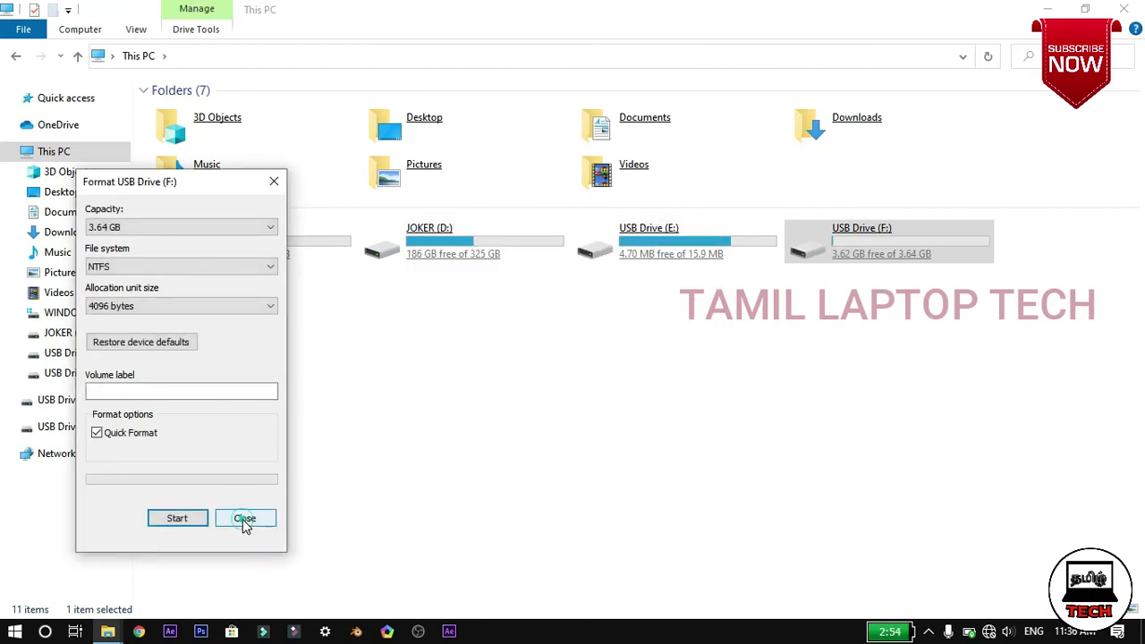
click(244, 519)
Select both USB drives (E: and F:) in This PC and open Disk Management in a maximized window.
click(658, 251)
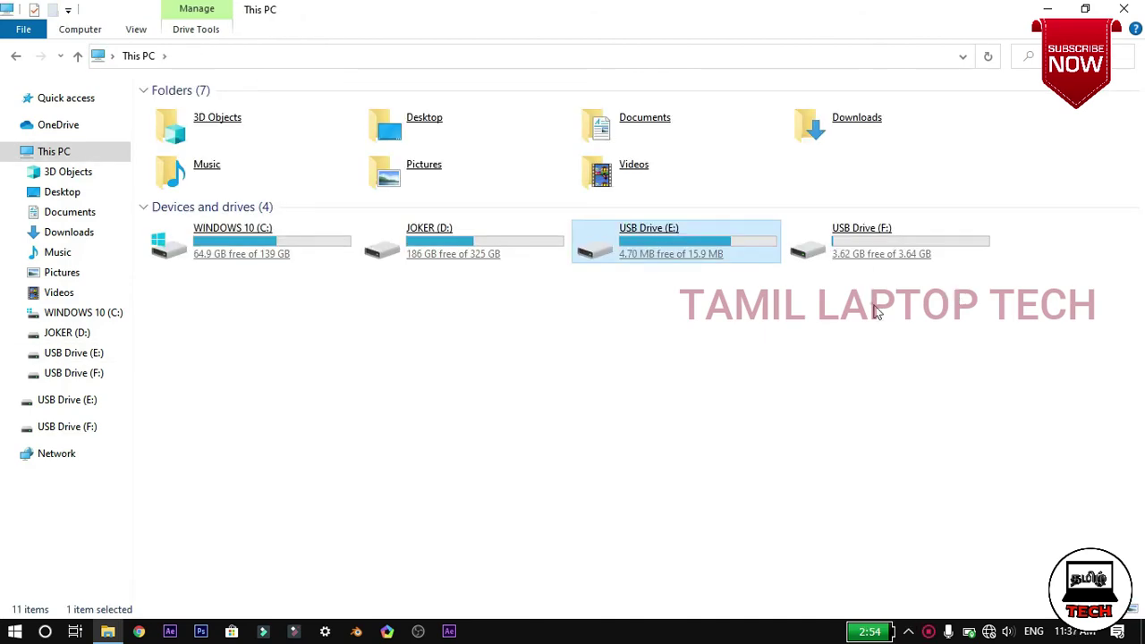
ctrl+click(801, 255)
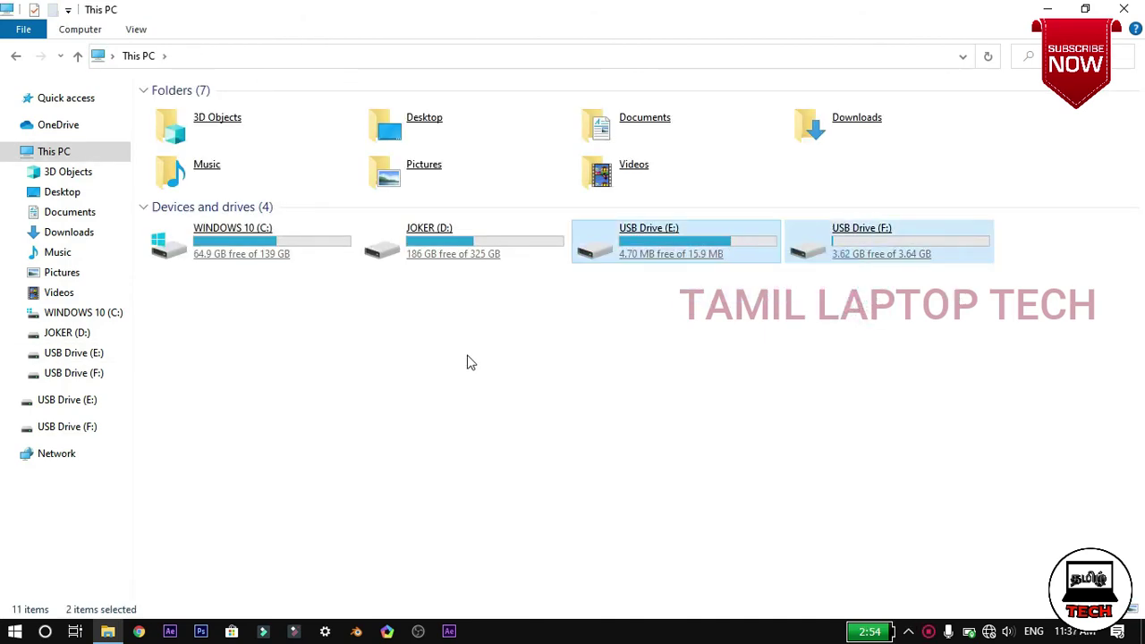
right_click(15, 632)
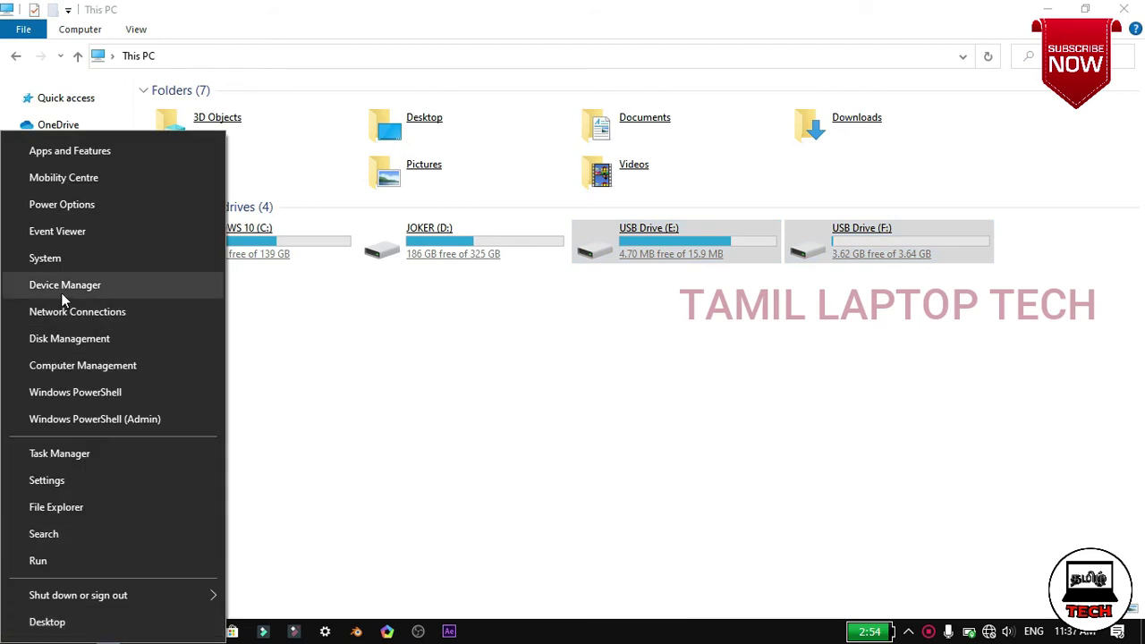
click(68, 339)
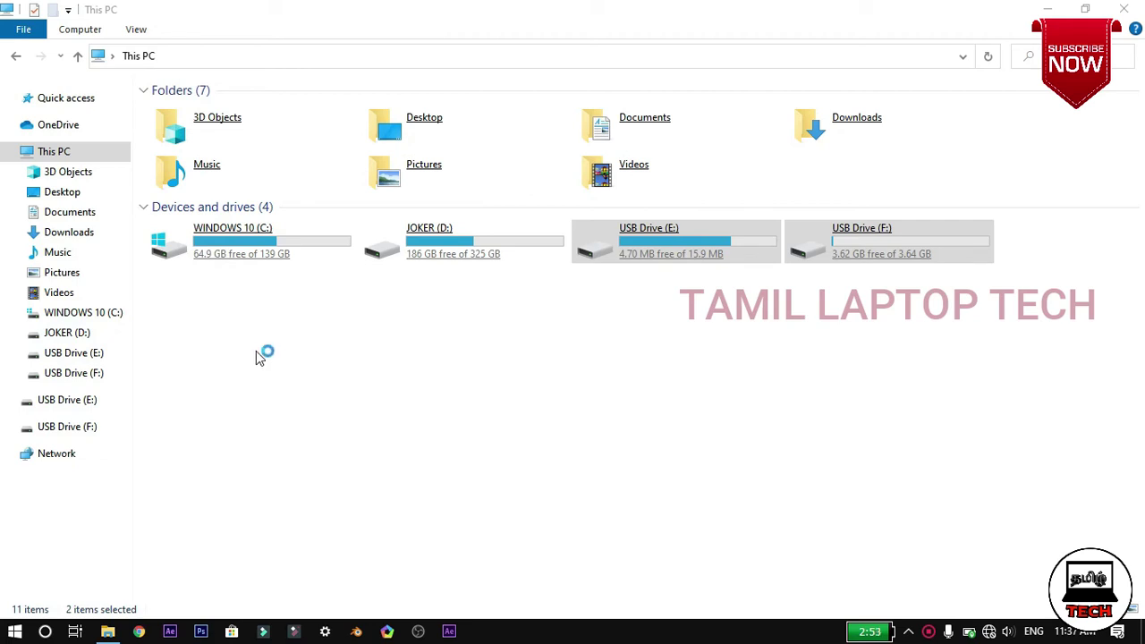
click(255, 354)
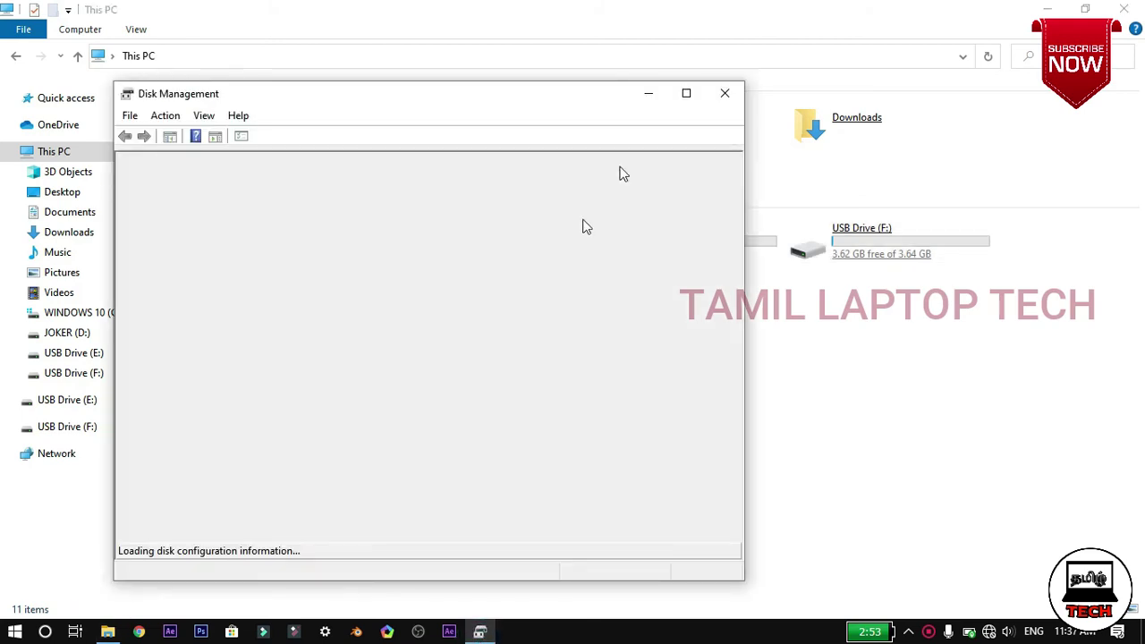
click(686, 93)
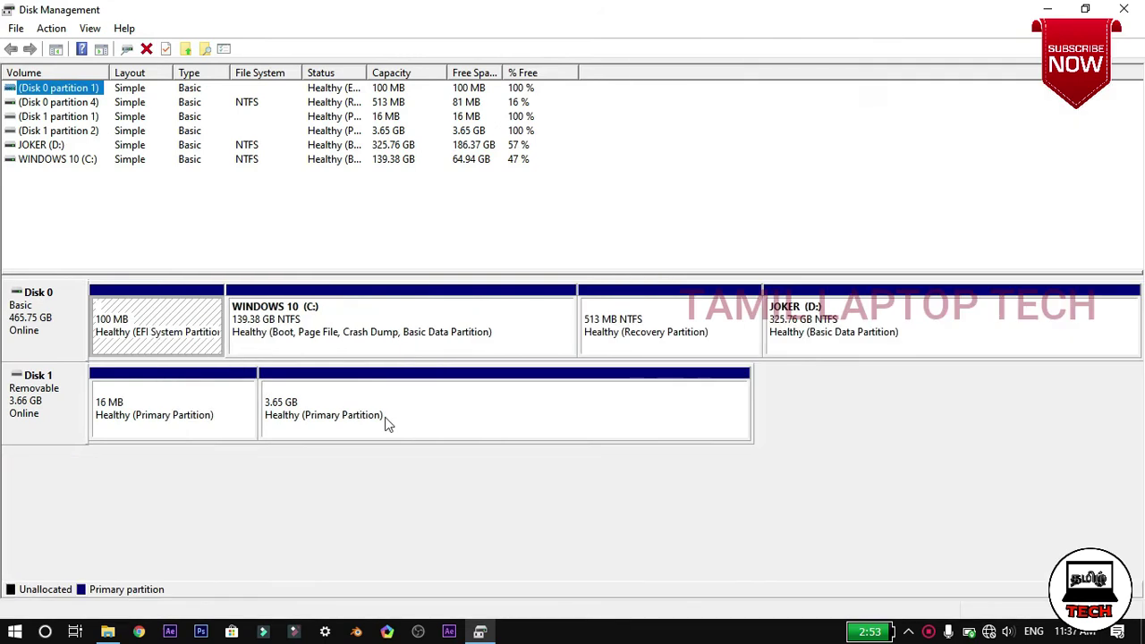
Delete the 16 MB primary partition on removable Disk 1.
right_click(182, 400)
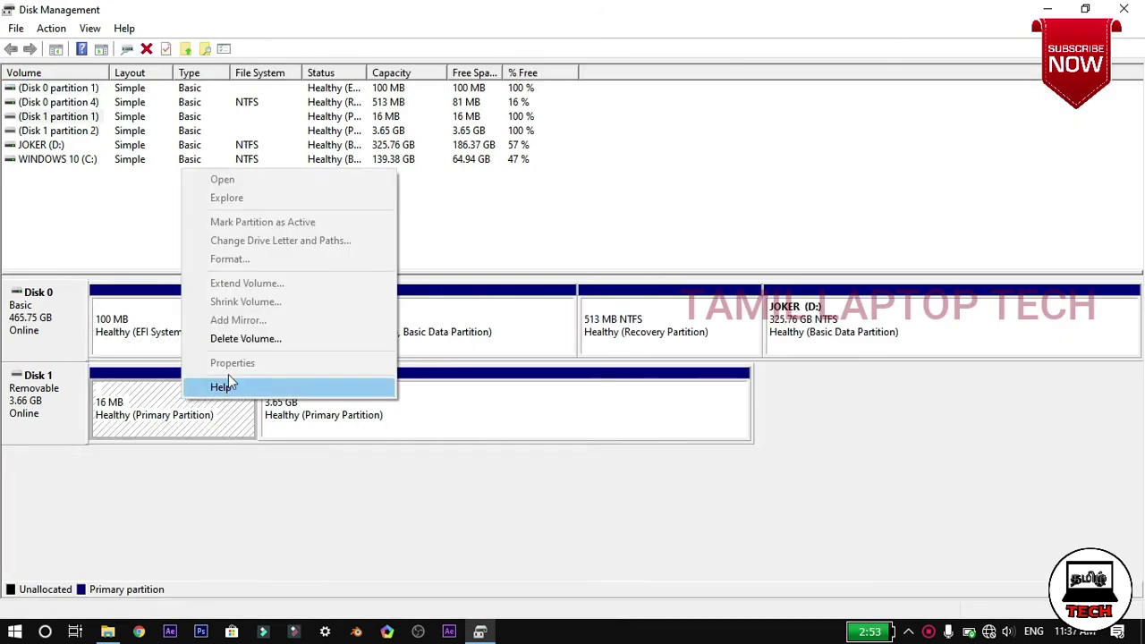
click(240, 339)
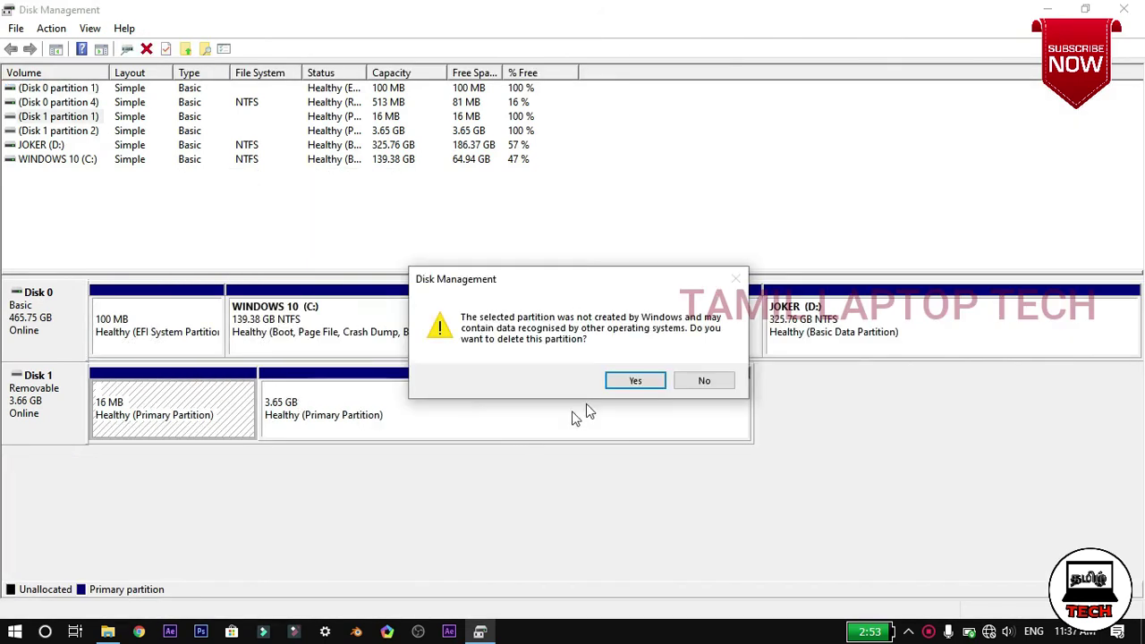
click(635, 383)
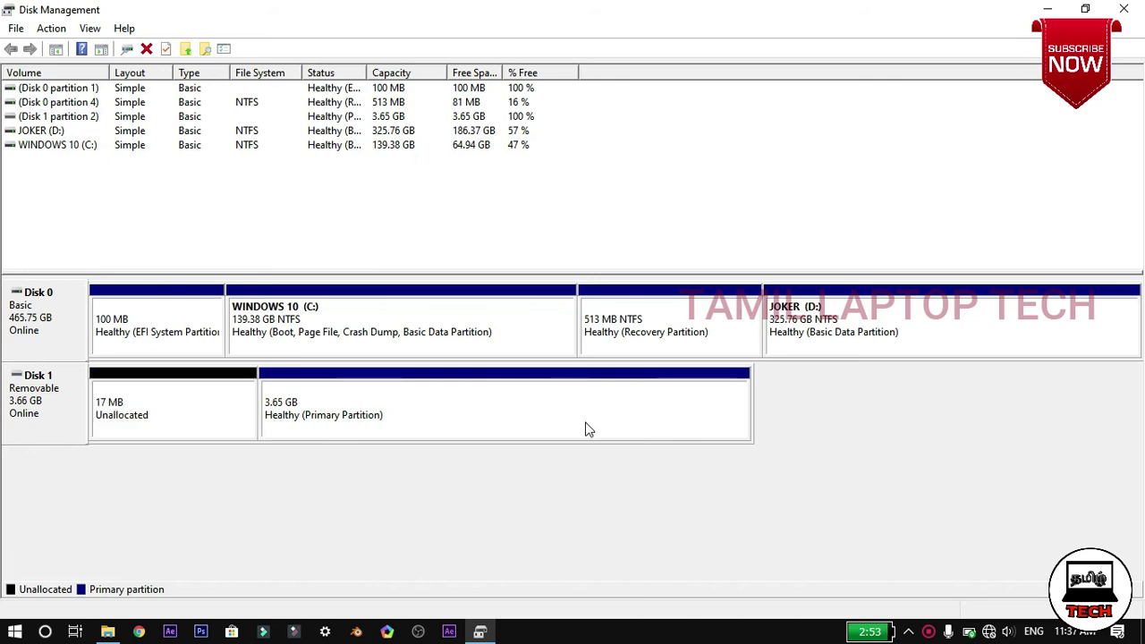
Delete the 3.65 GB primary partition on removable Disk 1.
right_click(434, 418)
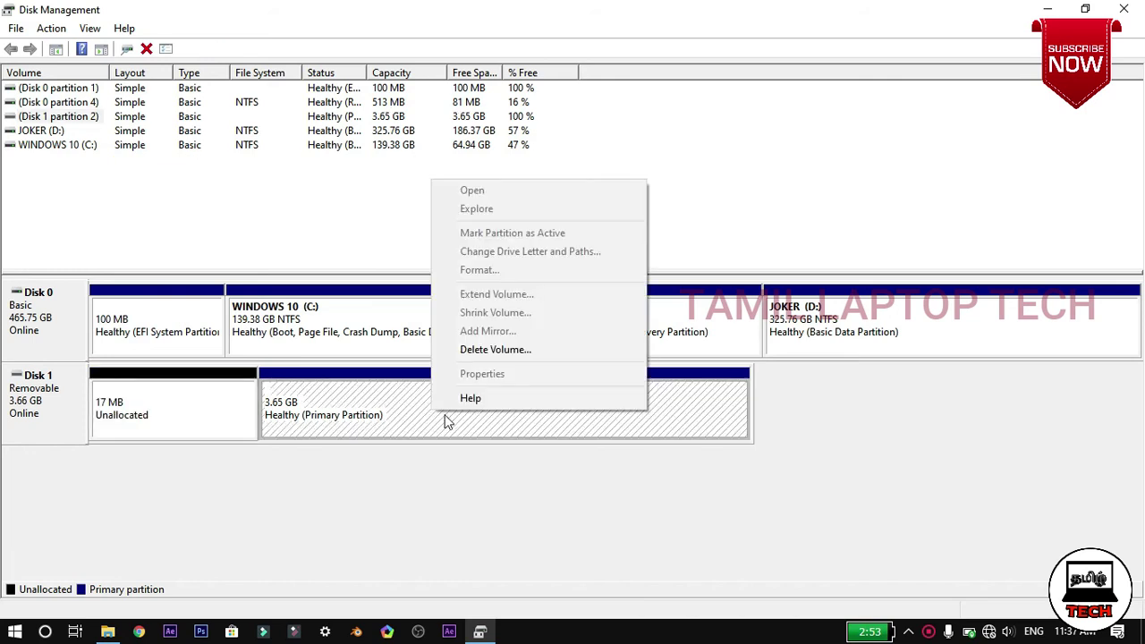
click(469, 352)
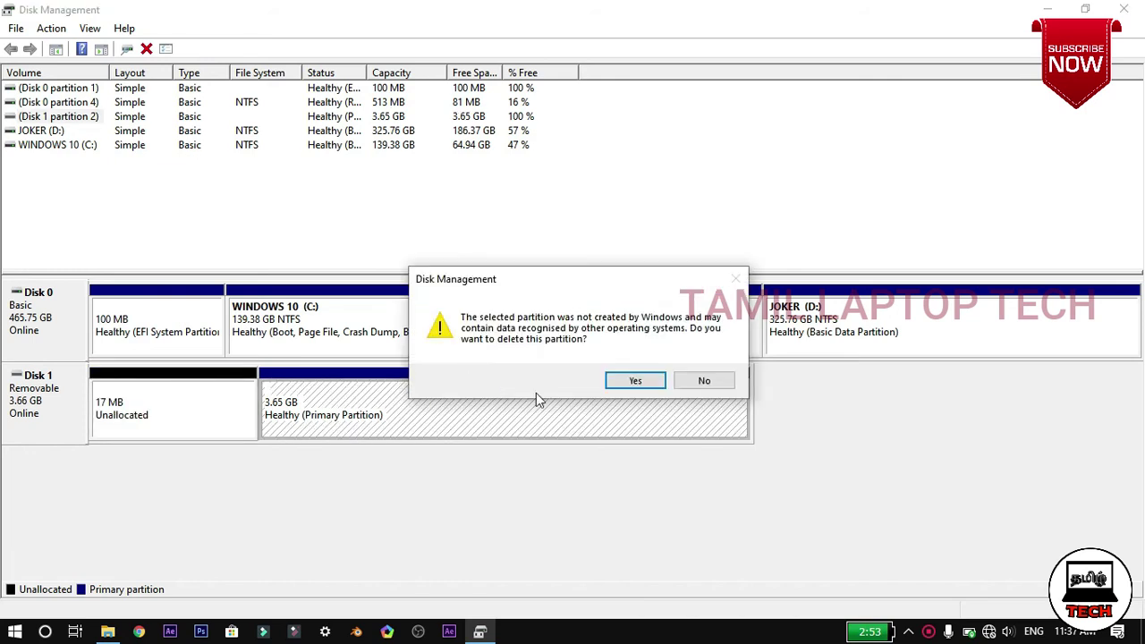
click(637, 382)
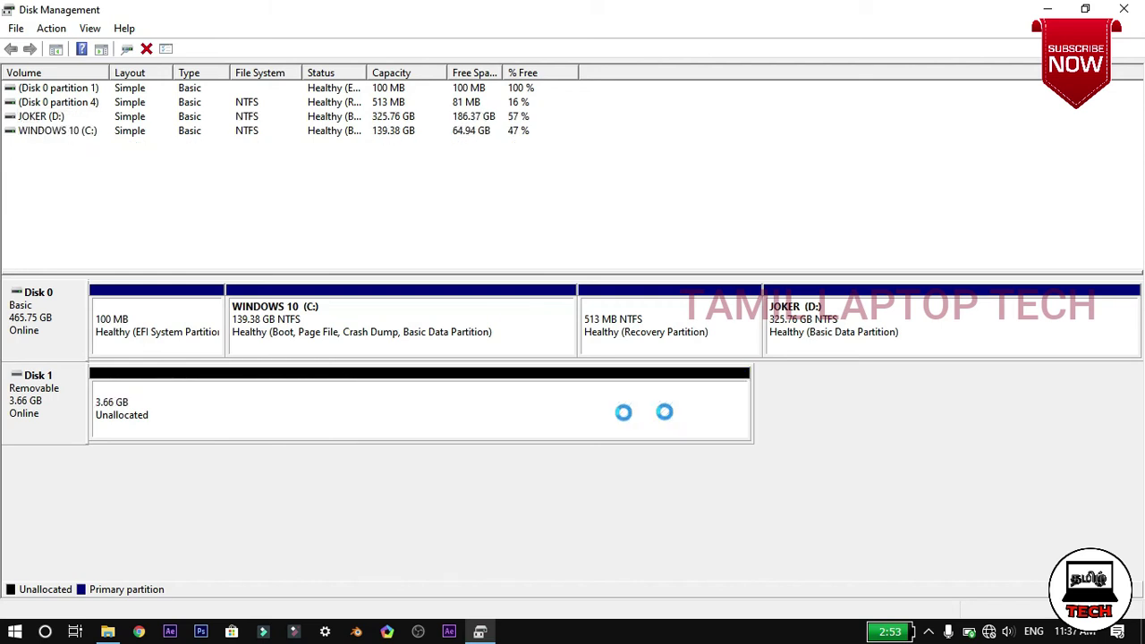
Create a 3749 MB simple volume on Disk 1's unallocated space, quick-formatted as NTFS with default allocation size and the label New Volume.
right_click(496, 405)
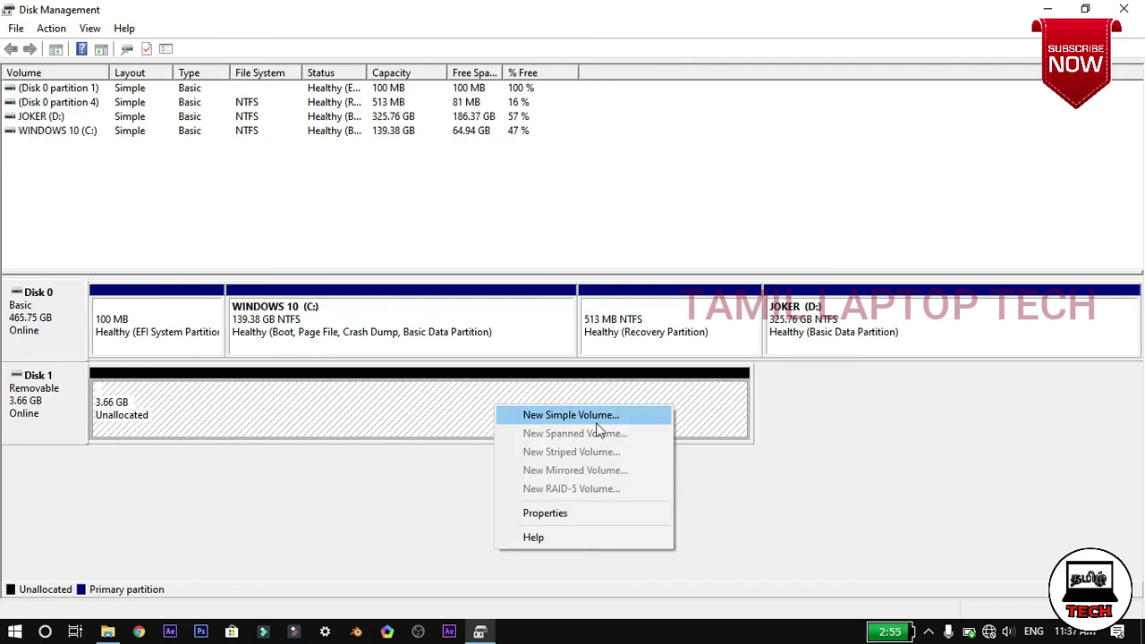
click(597, 424)
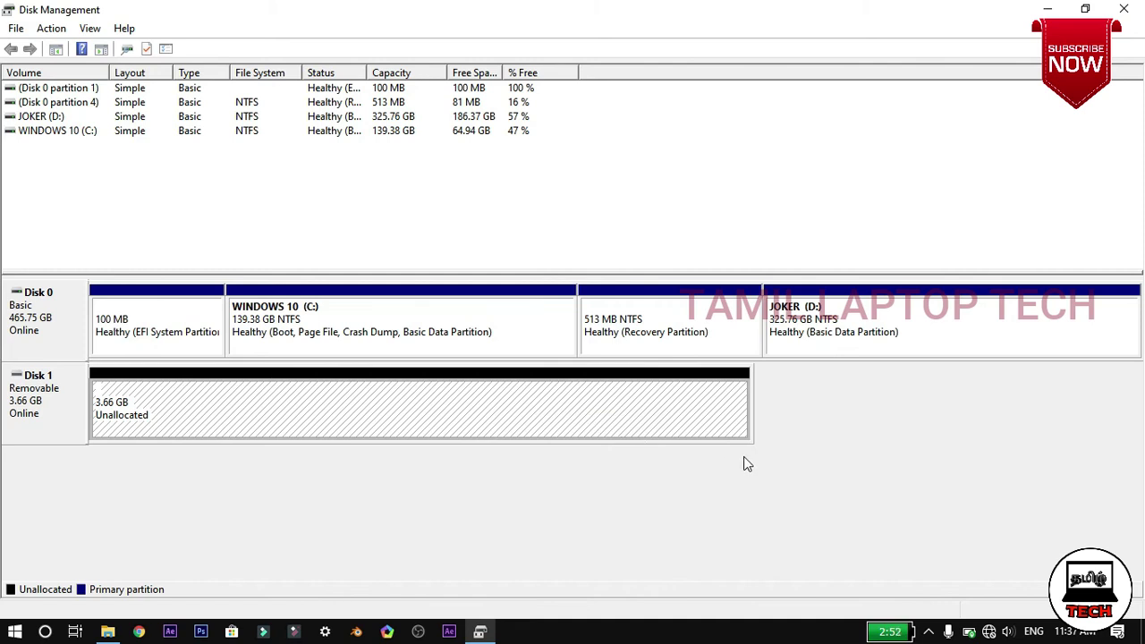
right_click(685, 414)
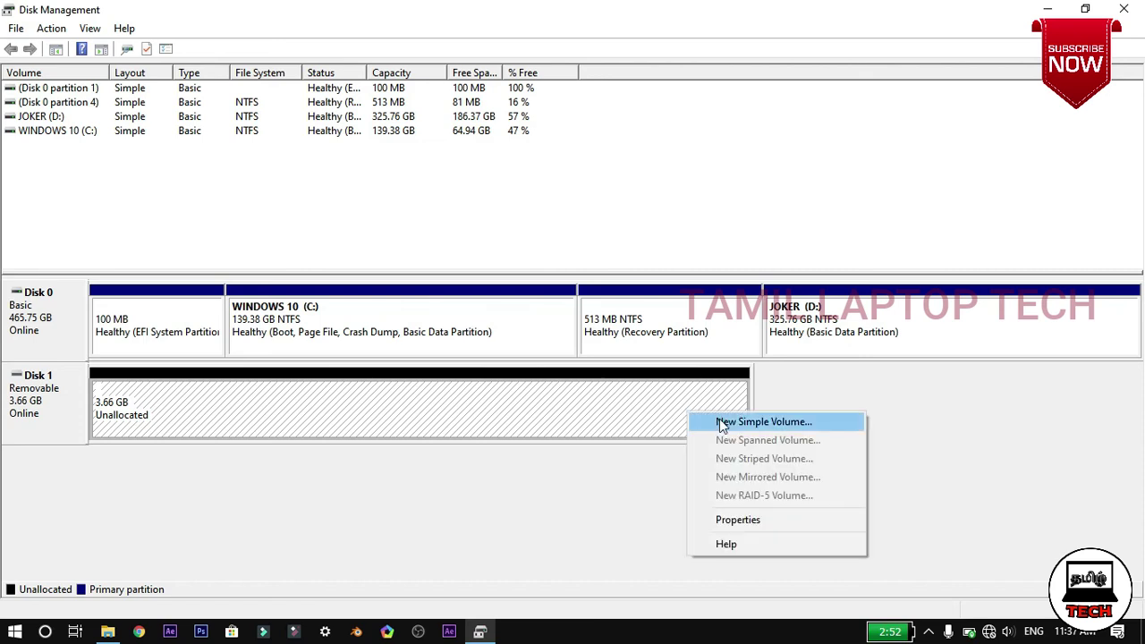
click(723, 424)
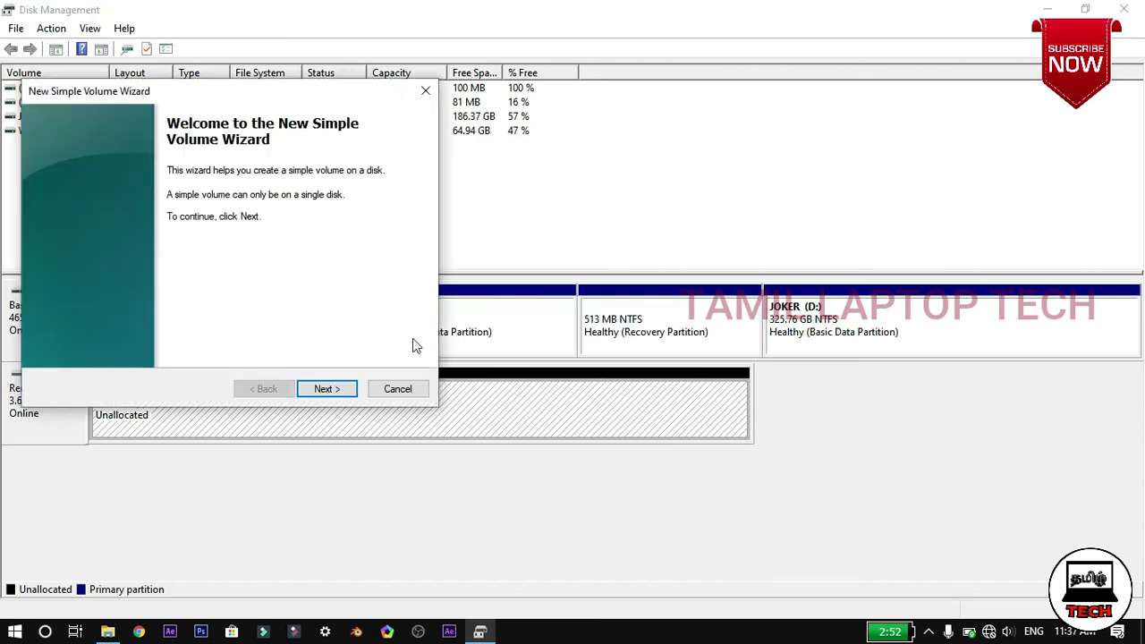
click(340, 391)
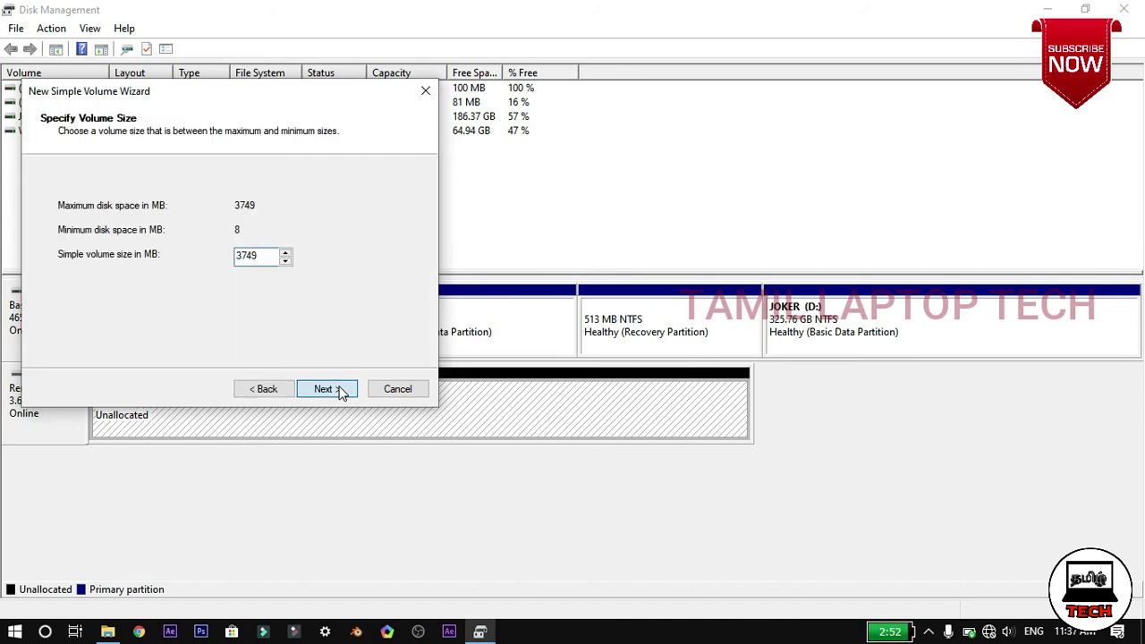
click(340, 391)
click(340, 392)
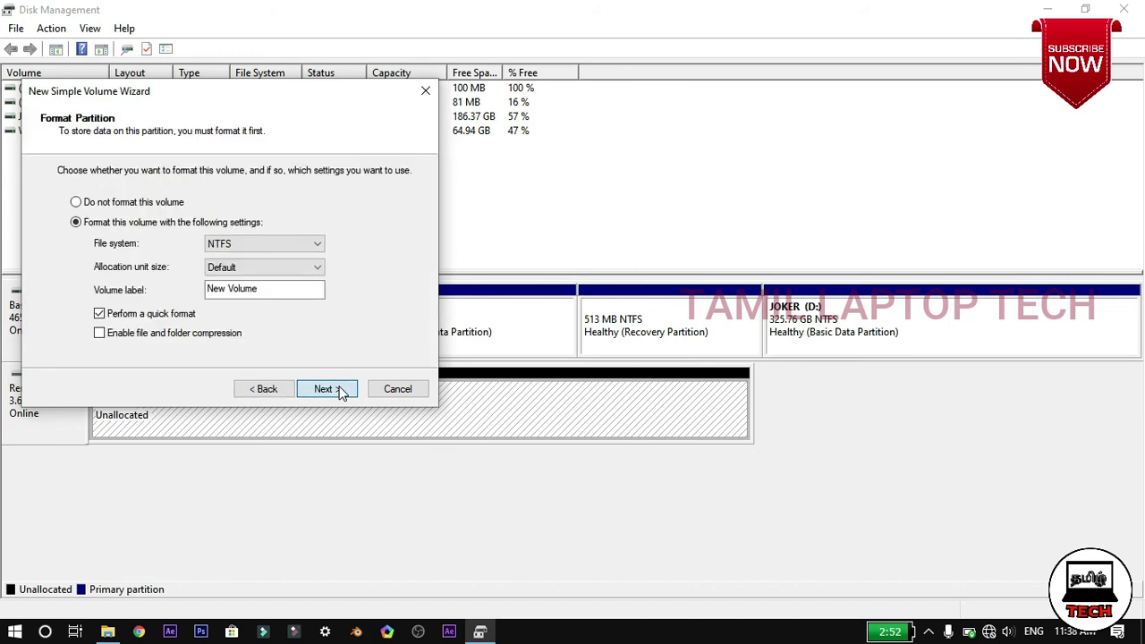
click(340, 391)
click(340, 391)
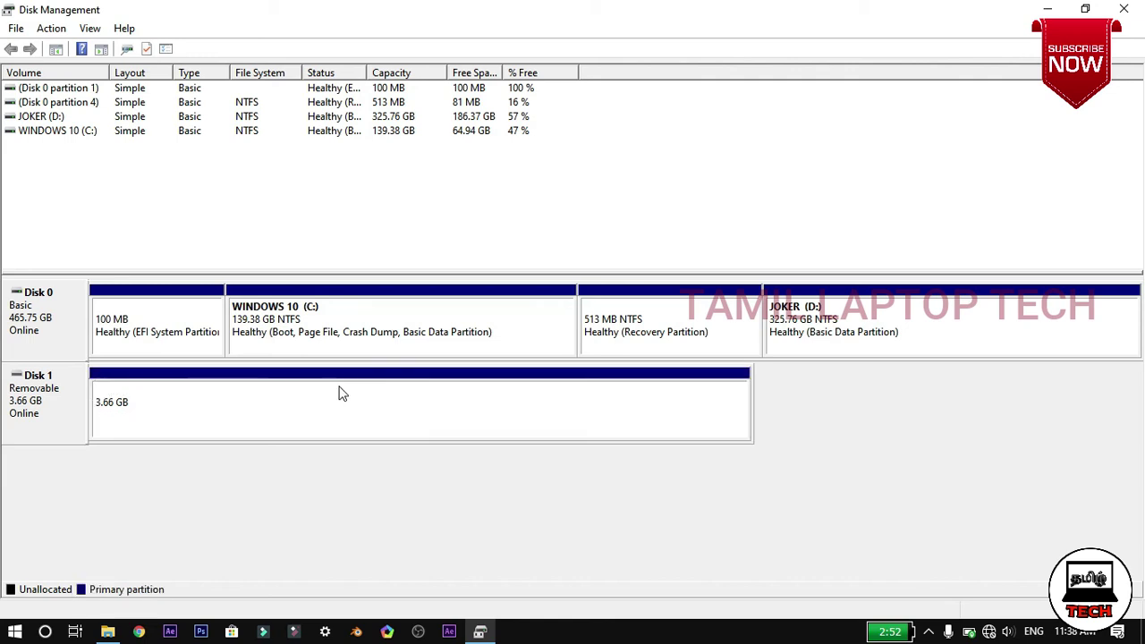
Check the USB drive in This PC, return to Disk Management and view the available actions for the Disk 1 volume.
click(107, 631)
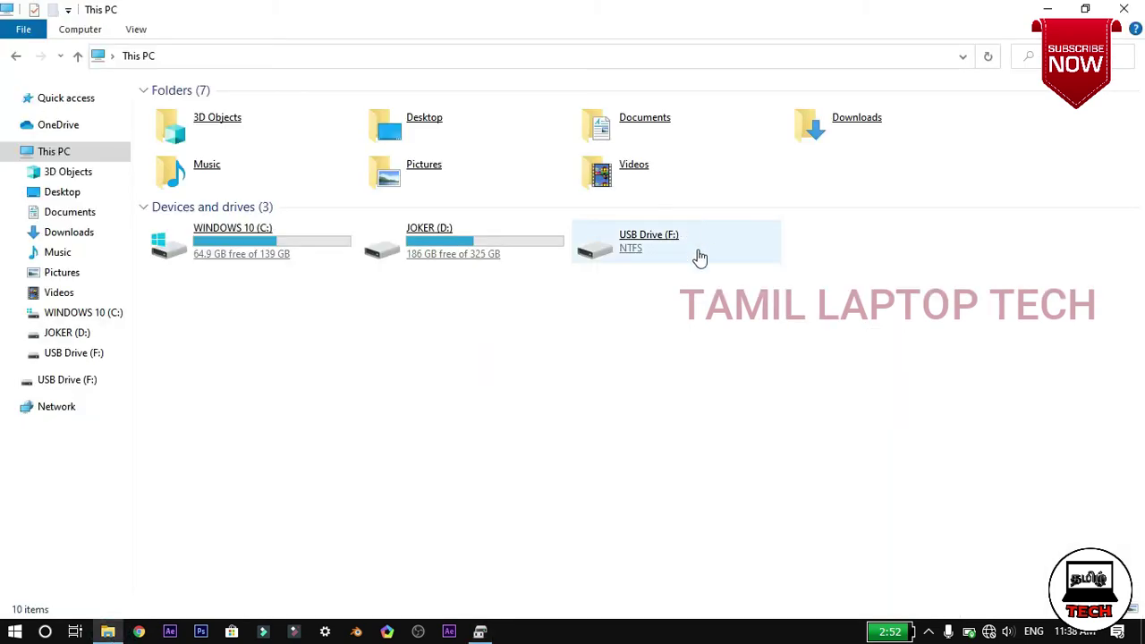
click(480, 632)
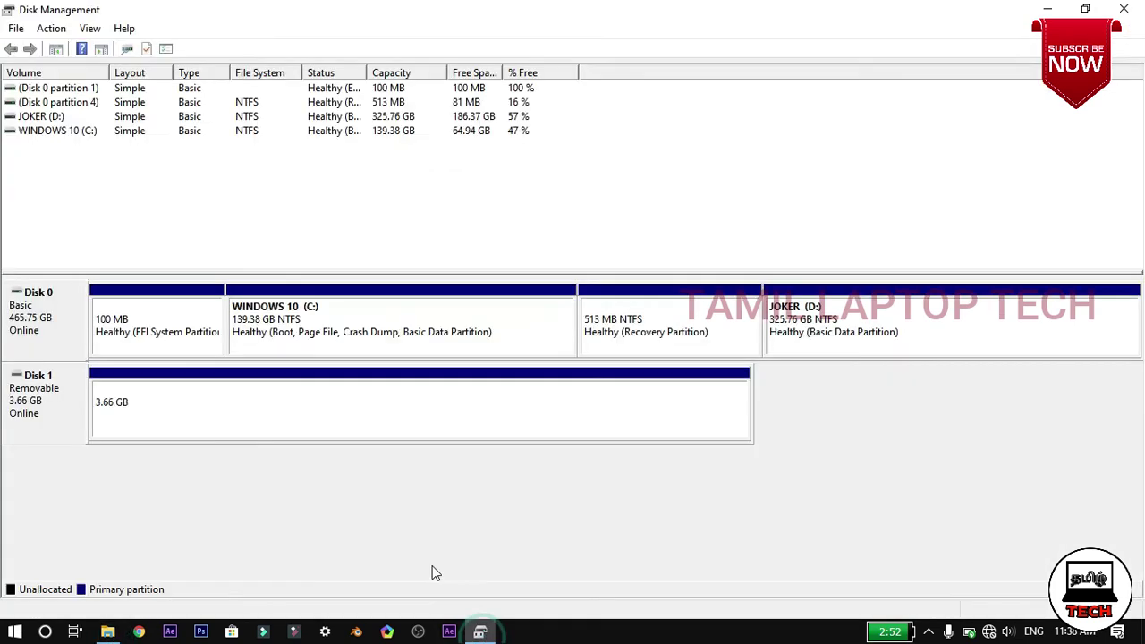
right_click(601, 402)
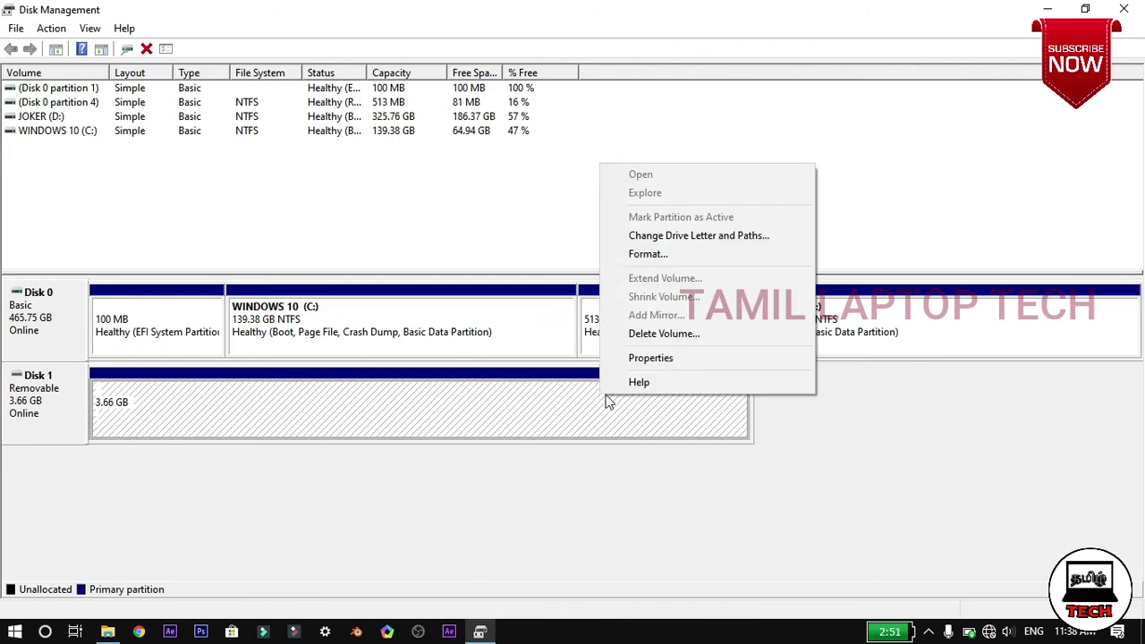
Switch to File Explorer and quick-format USB Drive (E:) as FAT32 with 4096-byte allocation units despite it being in use, closing the format dialog.
click(108, 632)
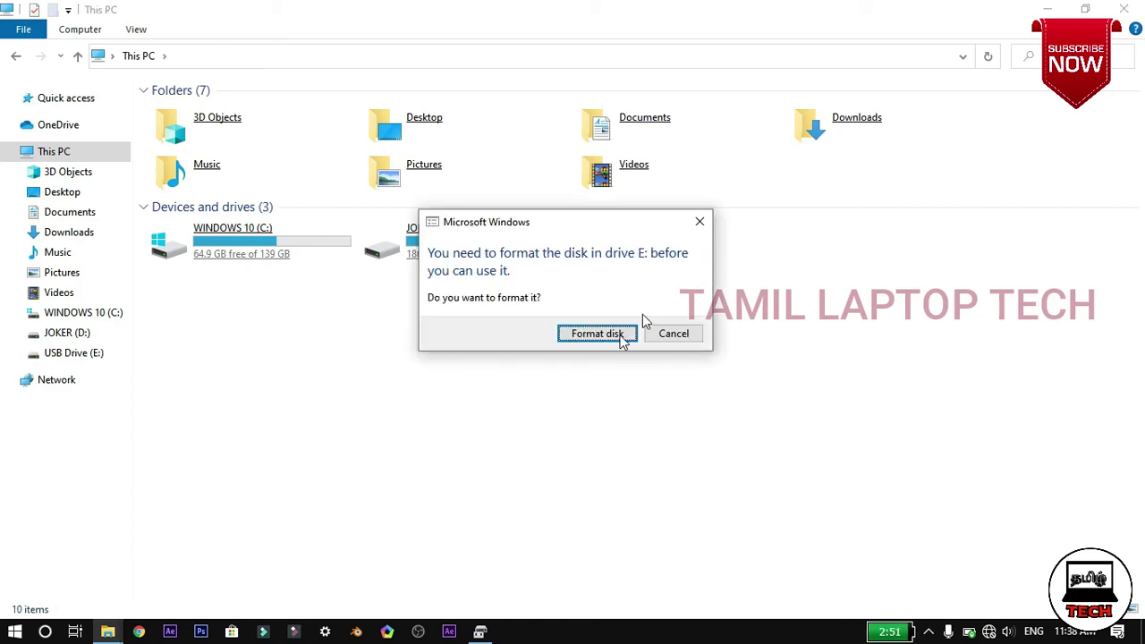
click(598, 334)
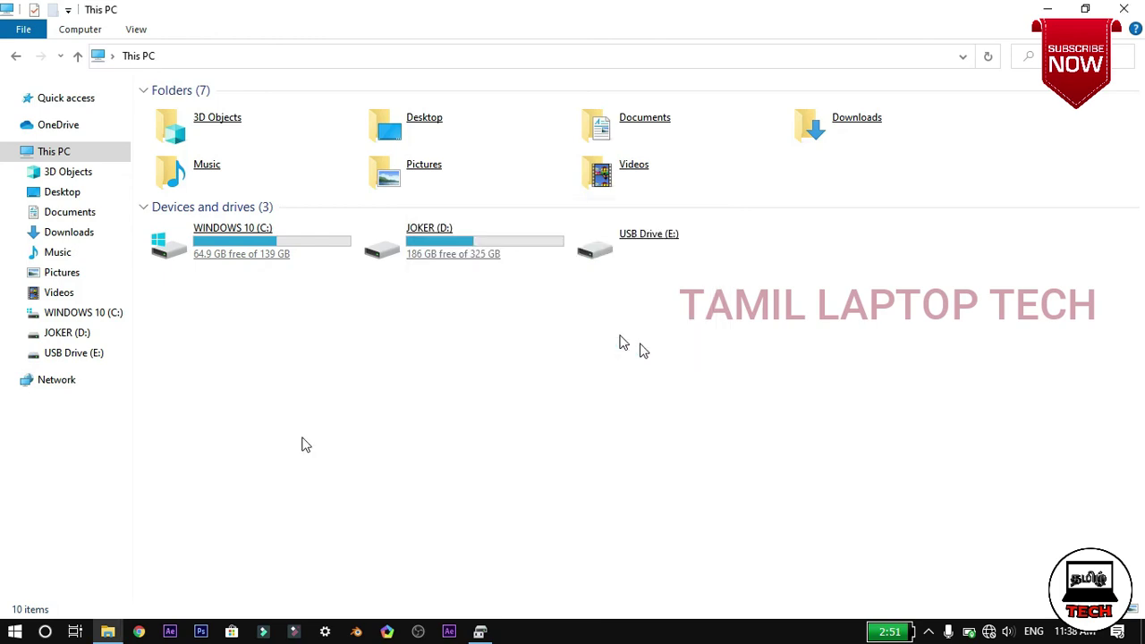
click(171, 418)
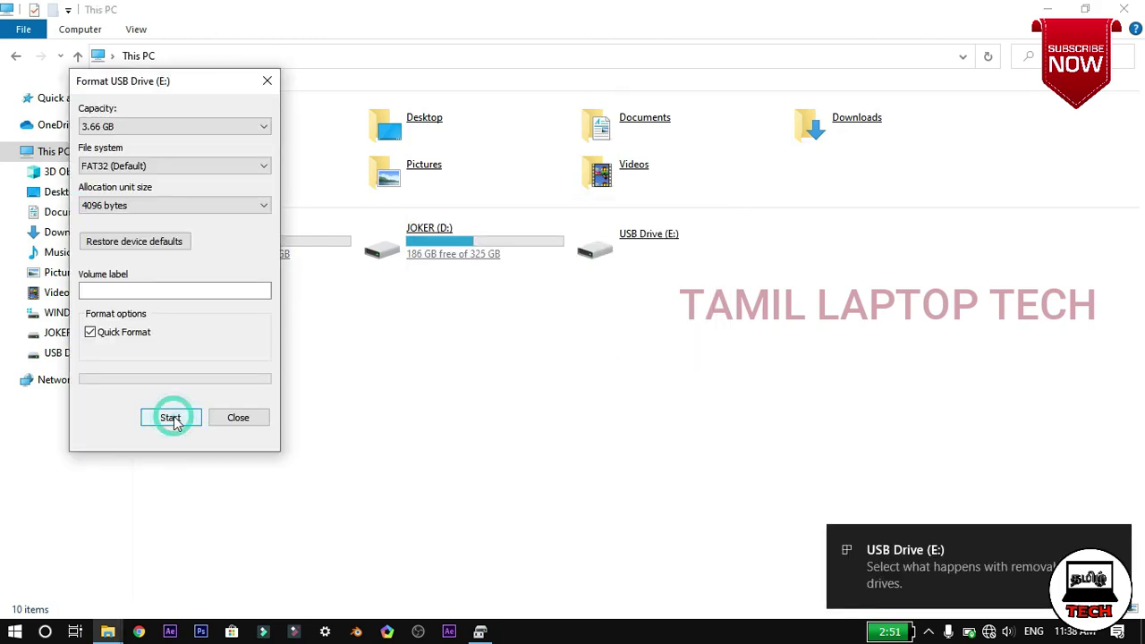
click(626, 323)
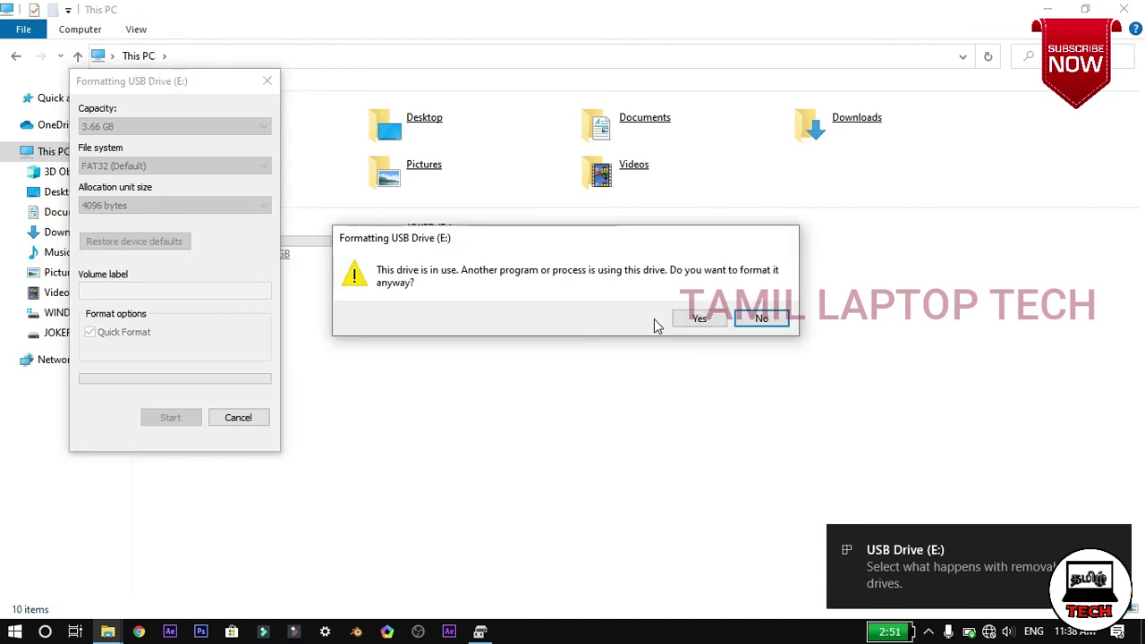
click(694, 319)
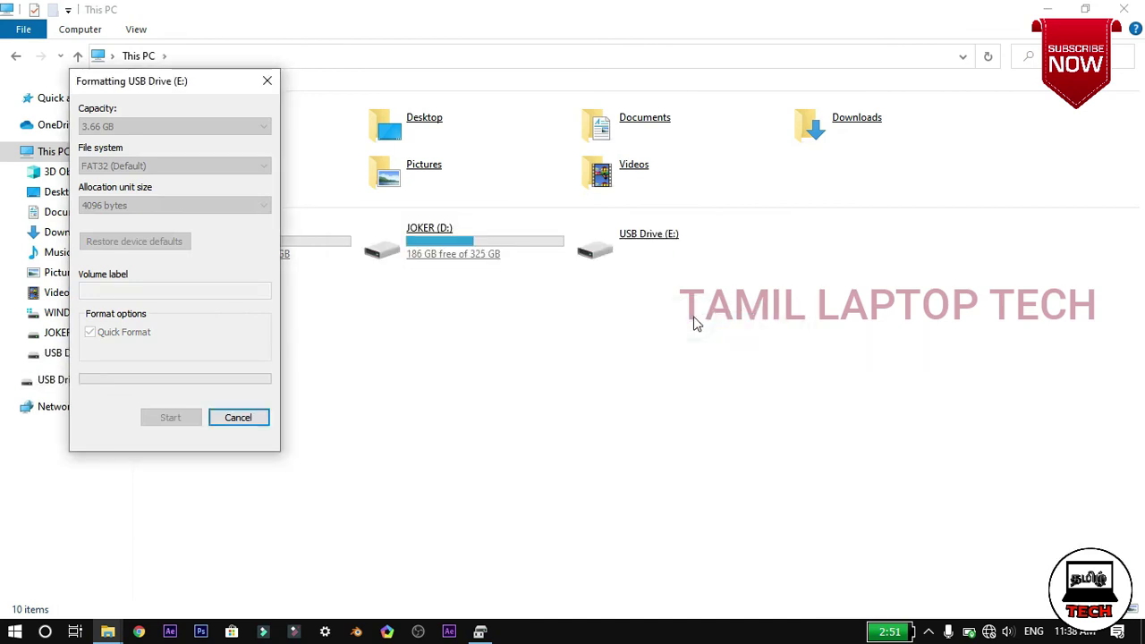
click(693, 316)
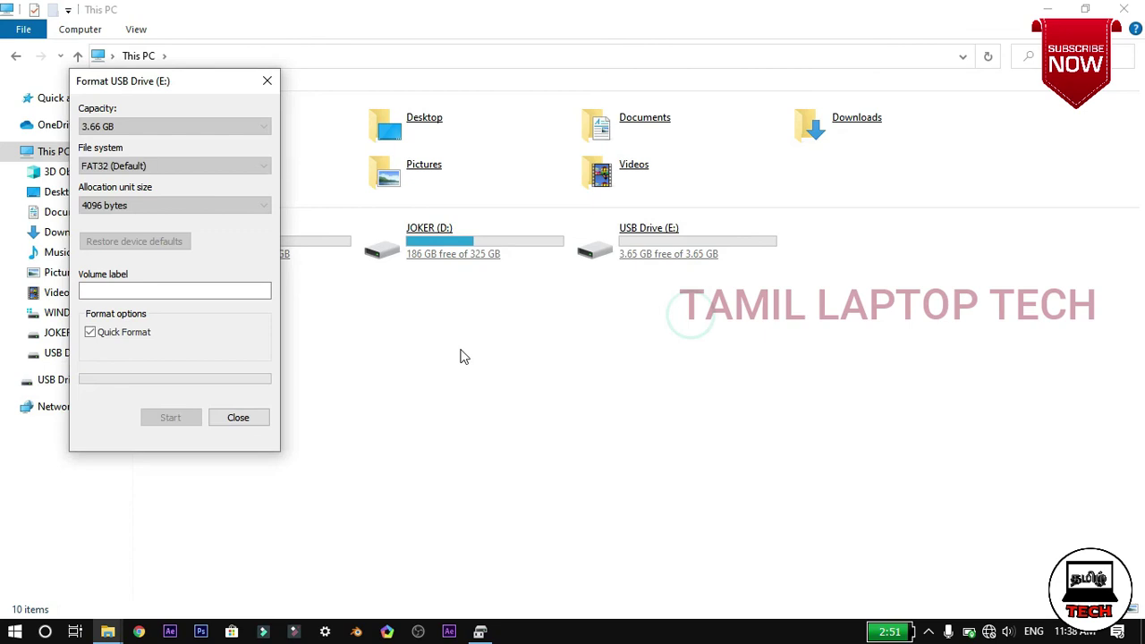
click(238, 418)
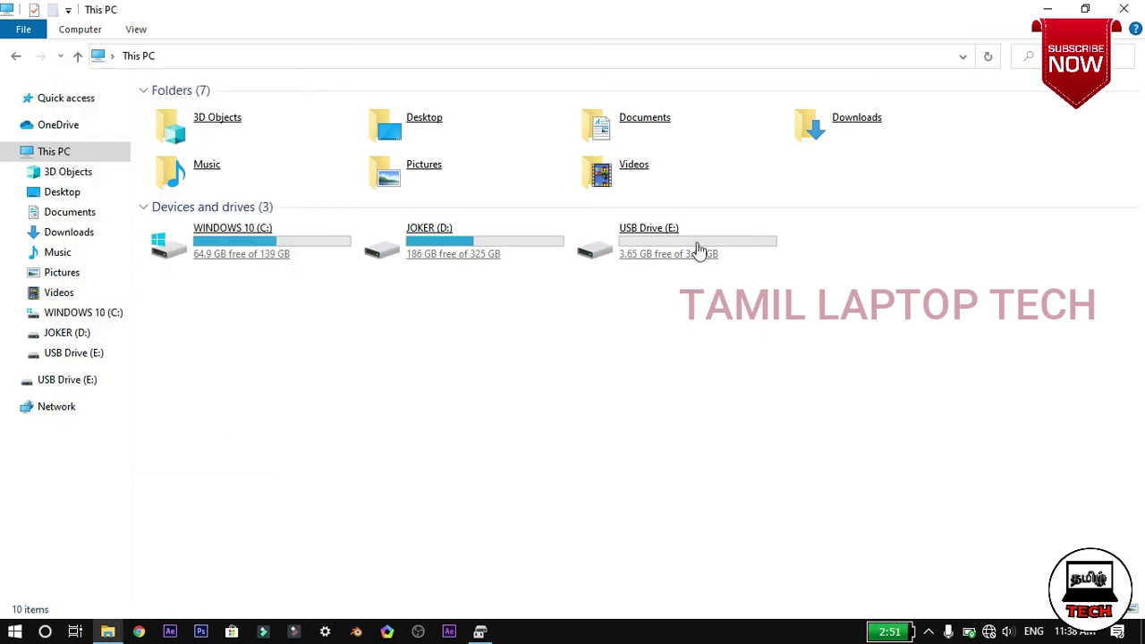
Open USB Drive (E:) to check its contents and return to This PC.
click(698, 251)
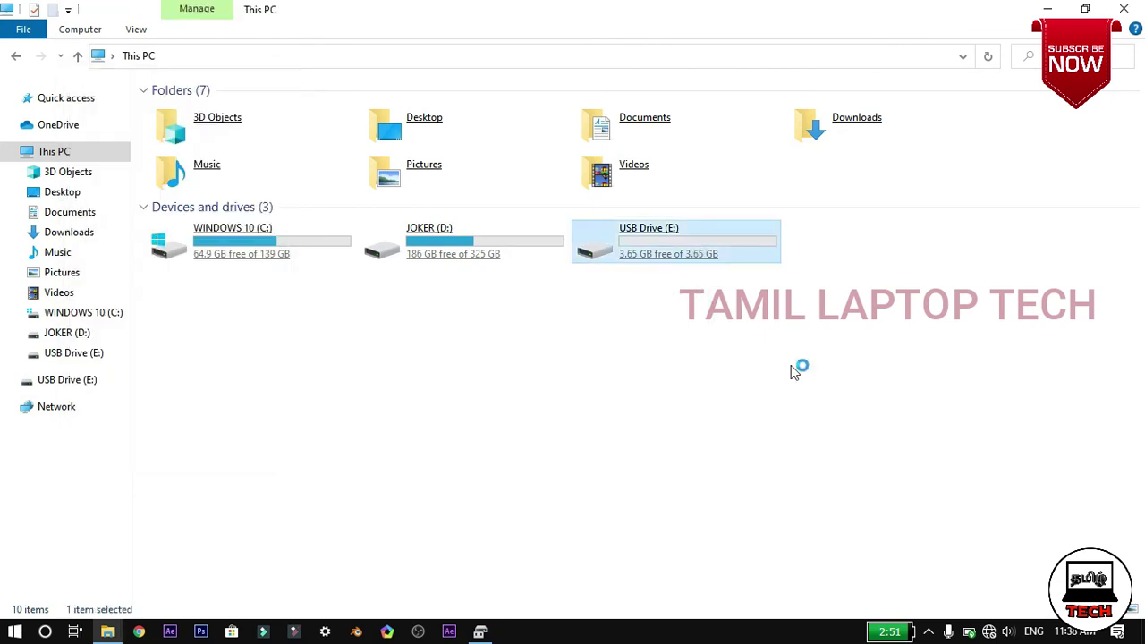
click(139, 57)
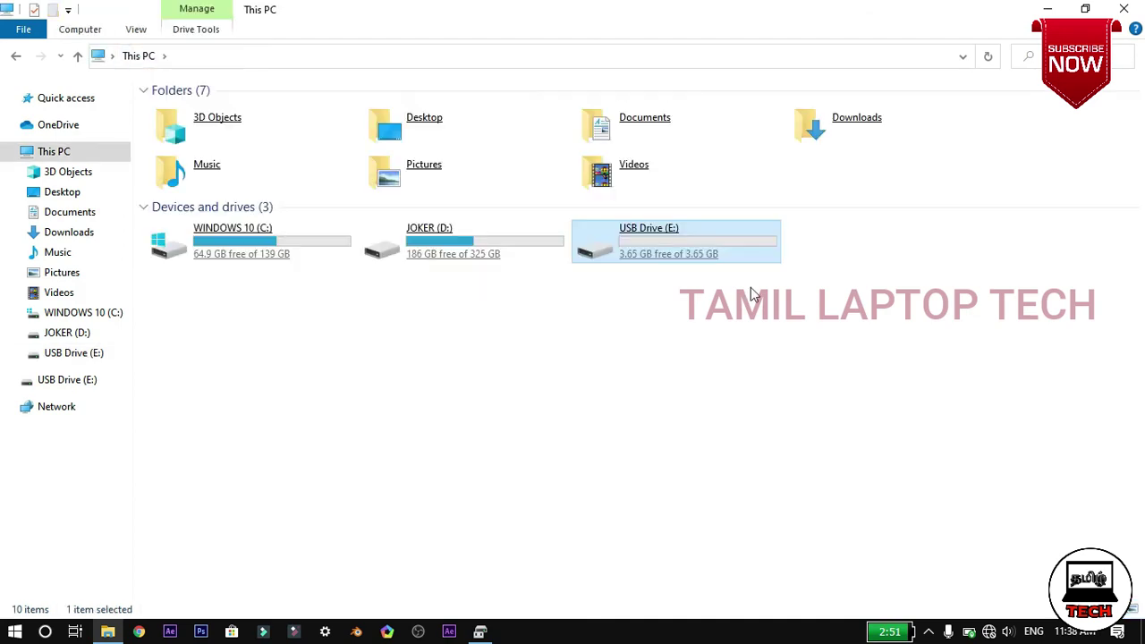